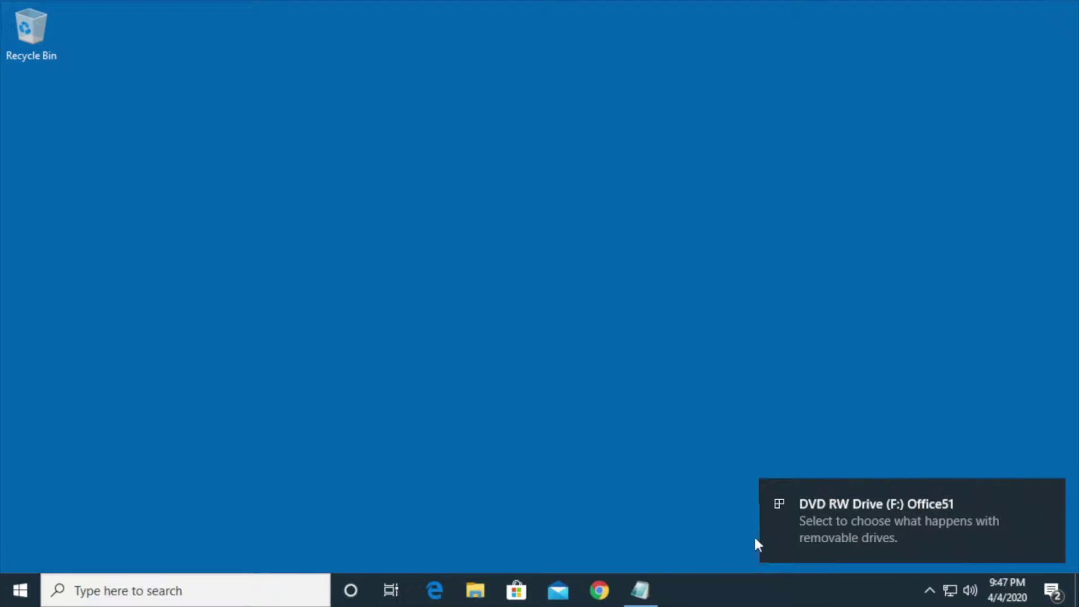
Step: Run SETUP.exe from the windows\office51 folder on the Office51 disc in drive F:
click(475, 591)
click(295, 442)
click(647, 493)
double_click(647, 493)
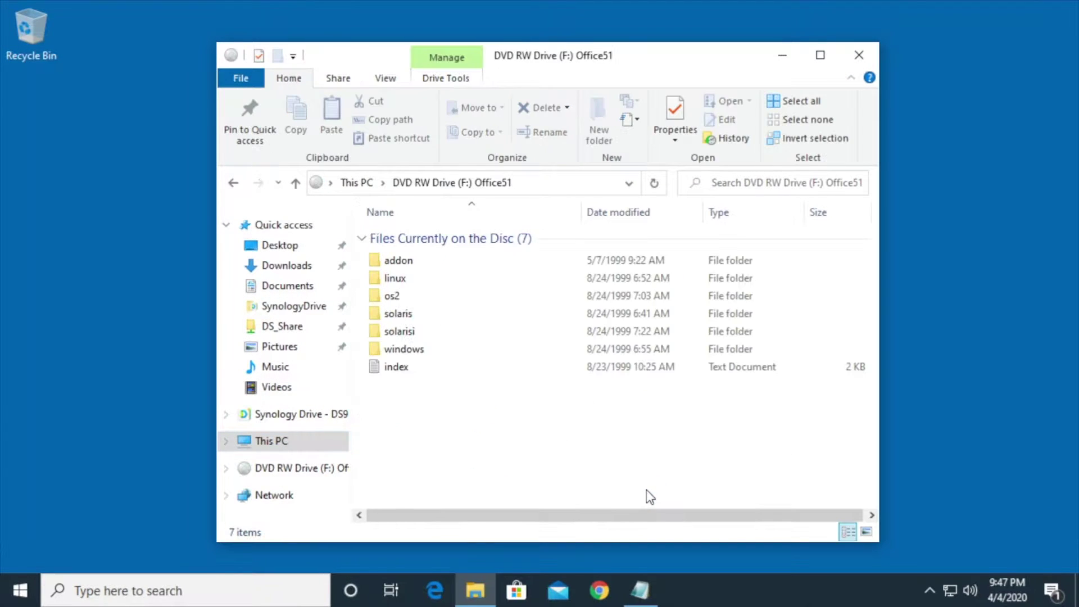
double_click(422, 350)
double_click(410, 295)
key(End)
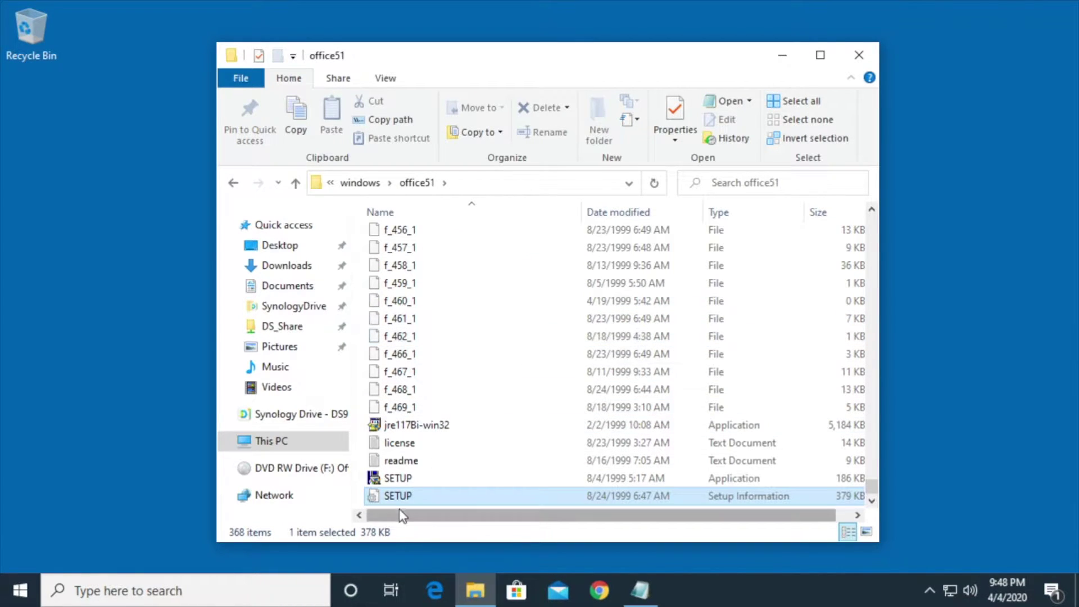
double_click(403, 479)
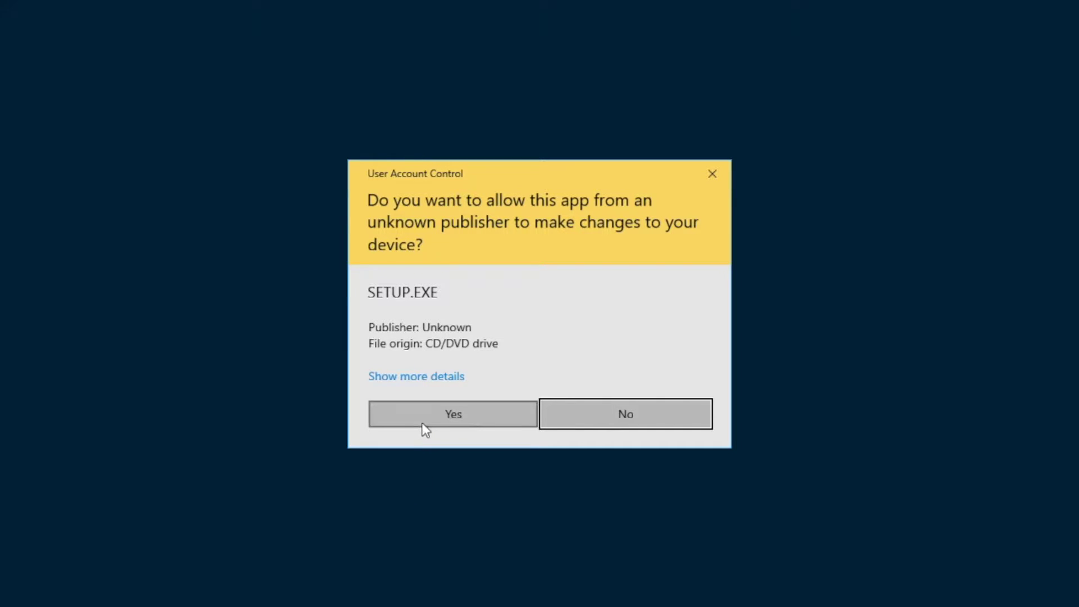
Step: Allow Setup to make changes, accept the license, and enter the company and user name
click(448, 410)
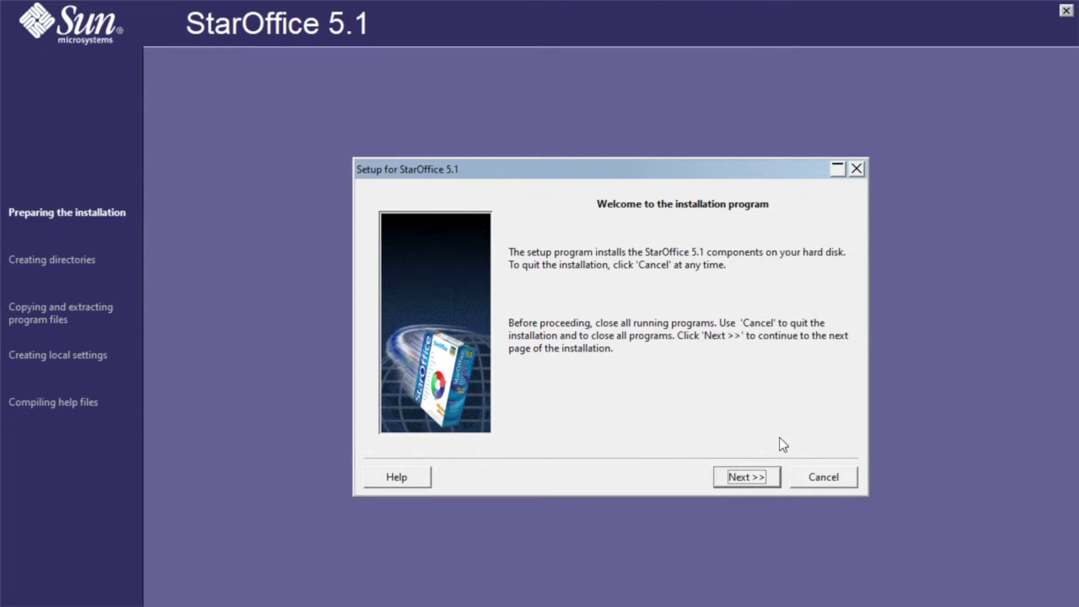
click(761, 477)
click(740, 475)
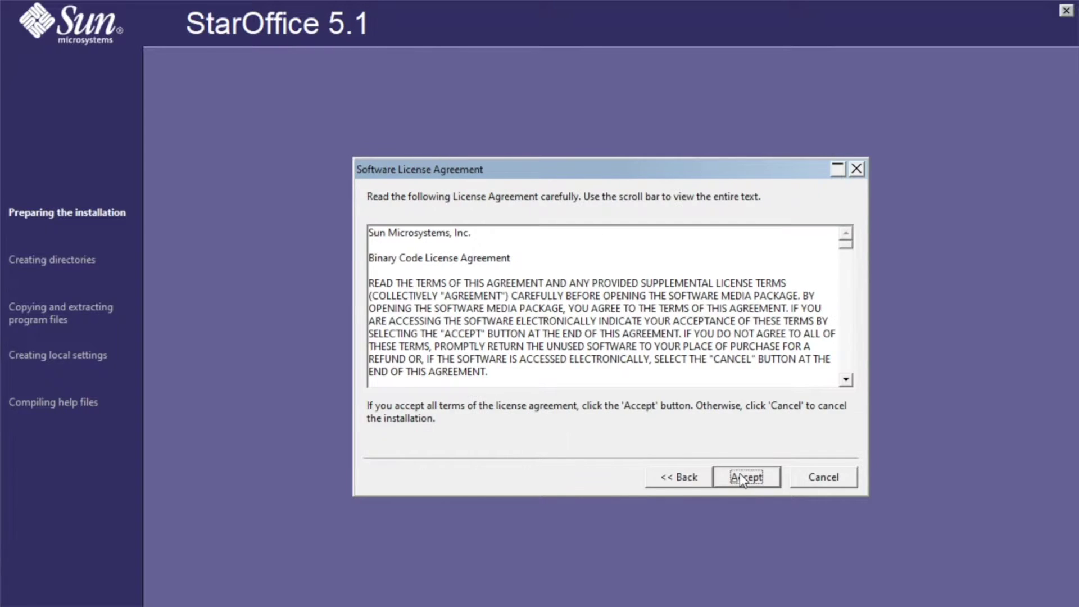
click(740, 475)
text(Home)
key(Tab)
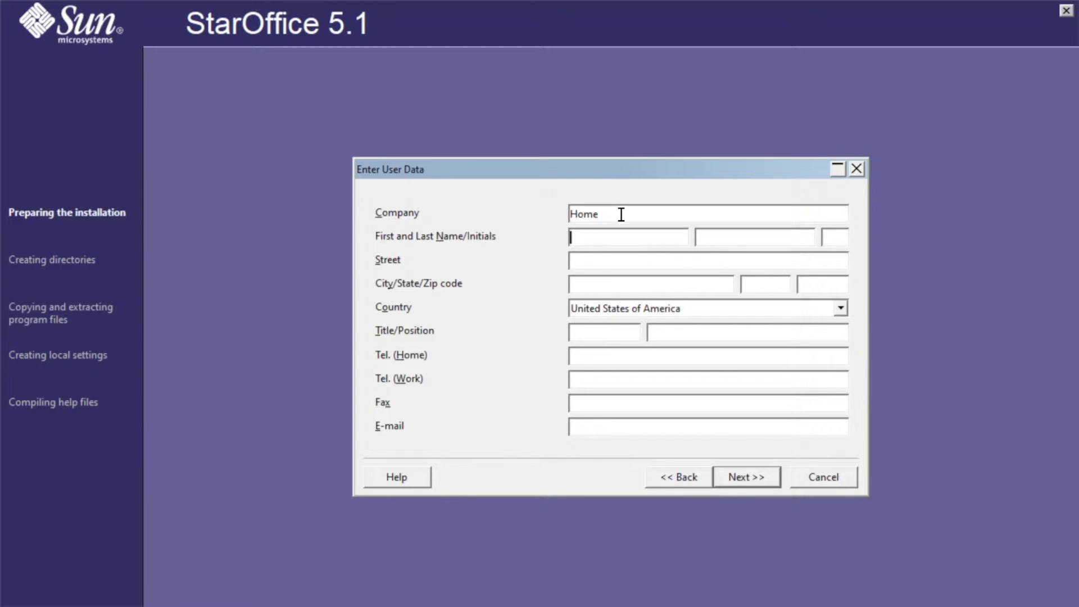
text(R)
key(Tab)
text(S)
click(756, 483)
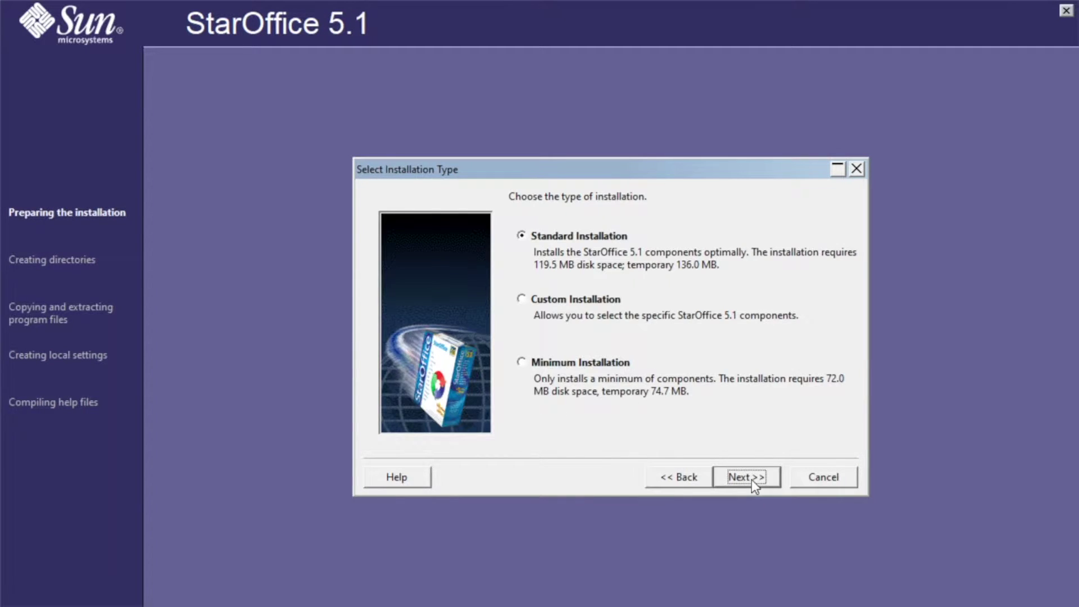
Step: Install as Standard into a newly created C:\Office51 without Java, finishing without restarting
click(751, 480)
click(751, 480)
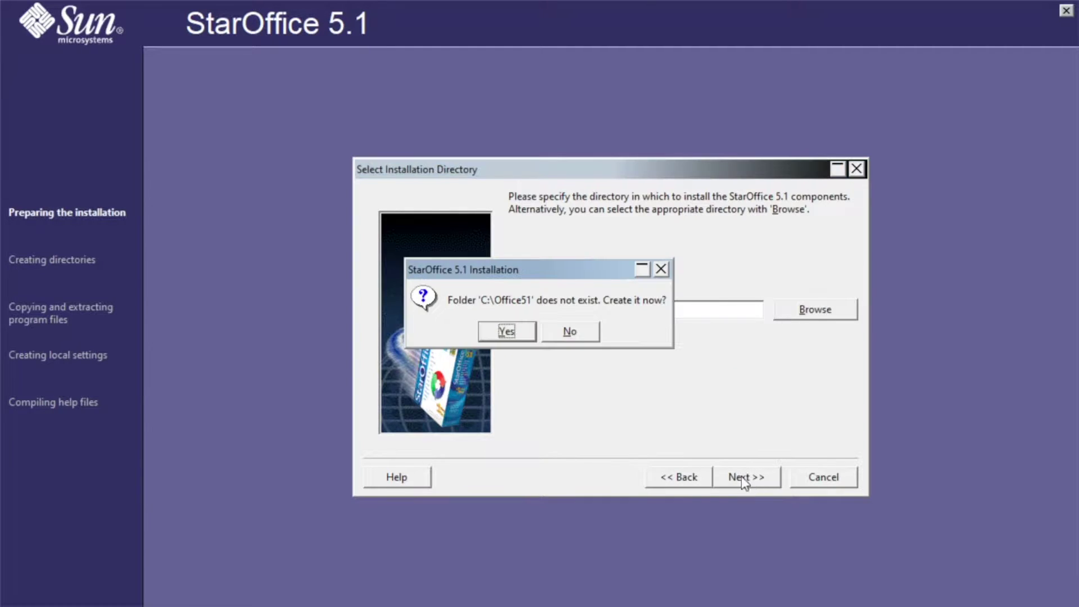
click(522, 326)
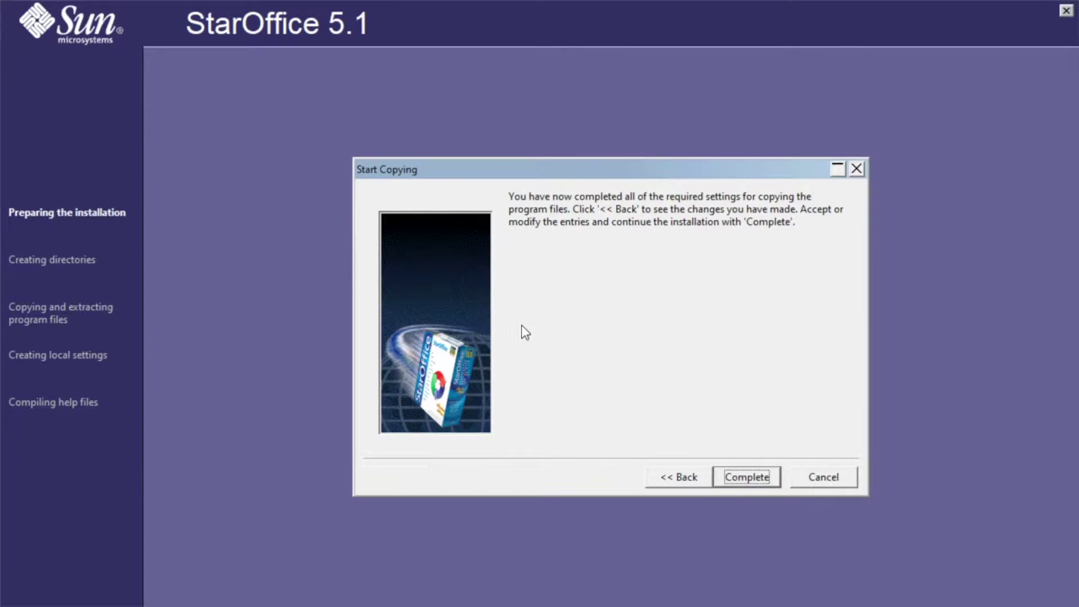
click(757, 478)
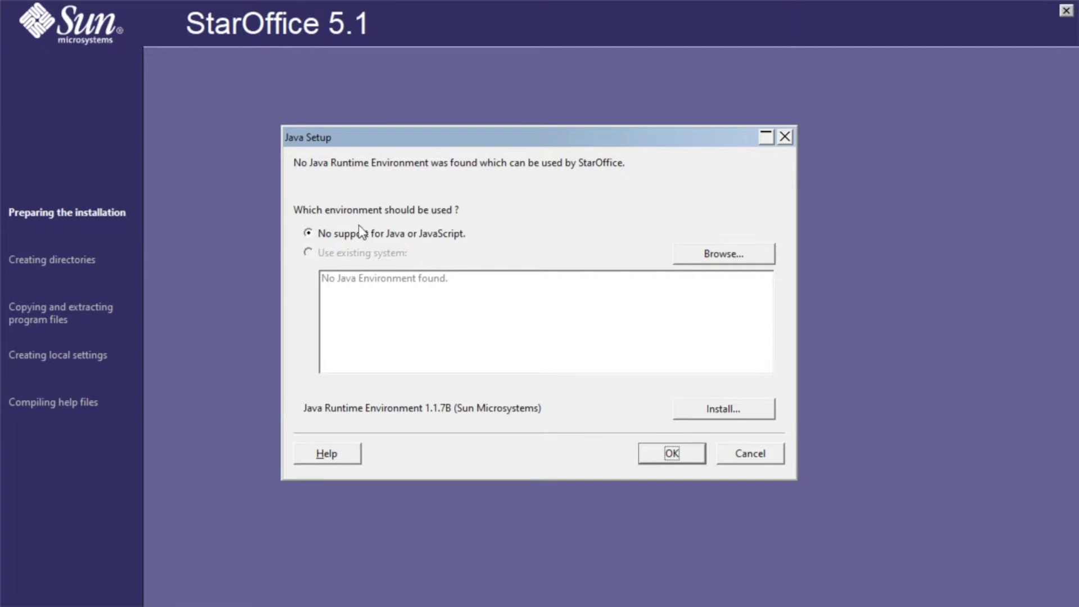
click(674, 456)
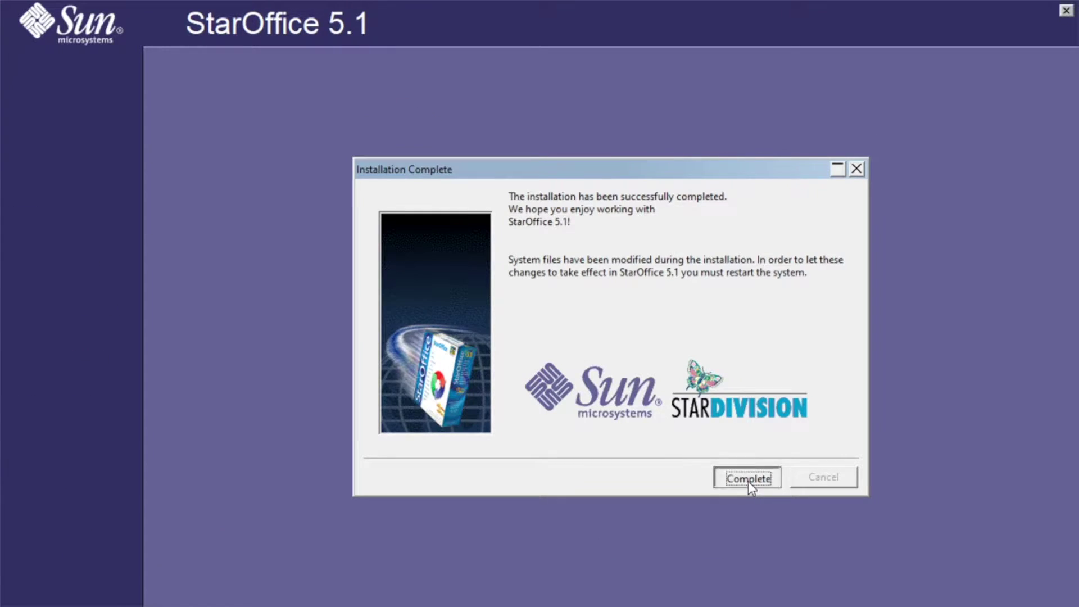
click(749, 485)
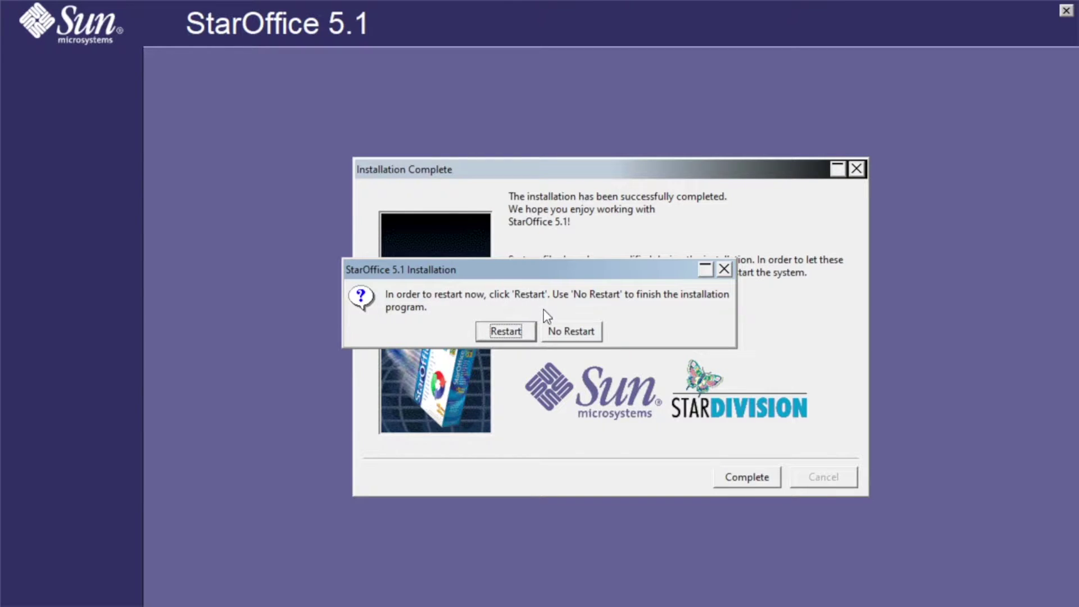
click(568, 333)
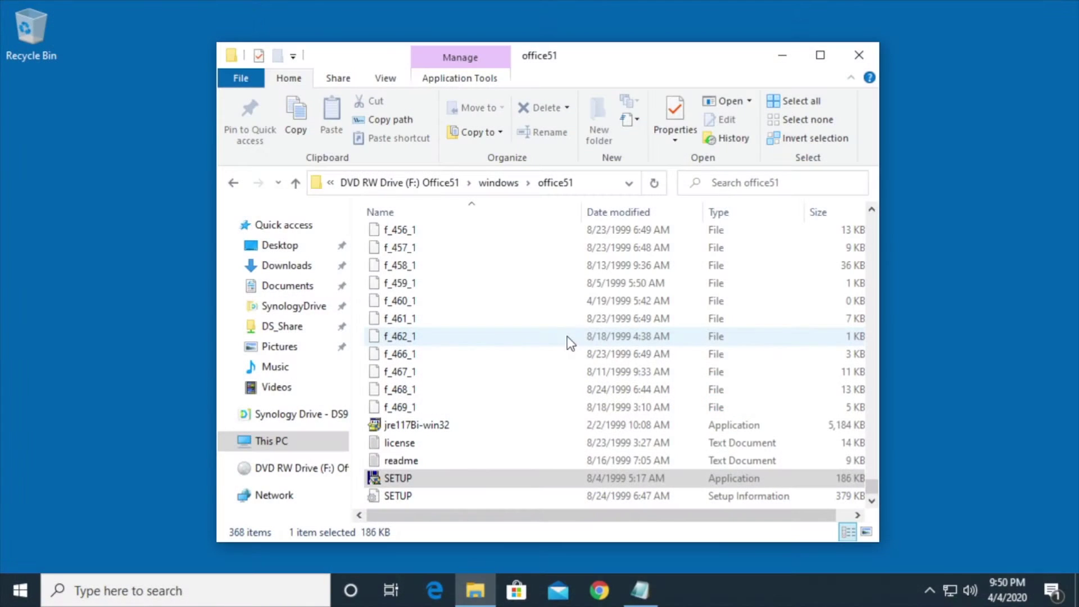
Step: Close File Explorer and launch StarOffice 5.1 from its Start menu folder
click(855, 60)
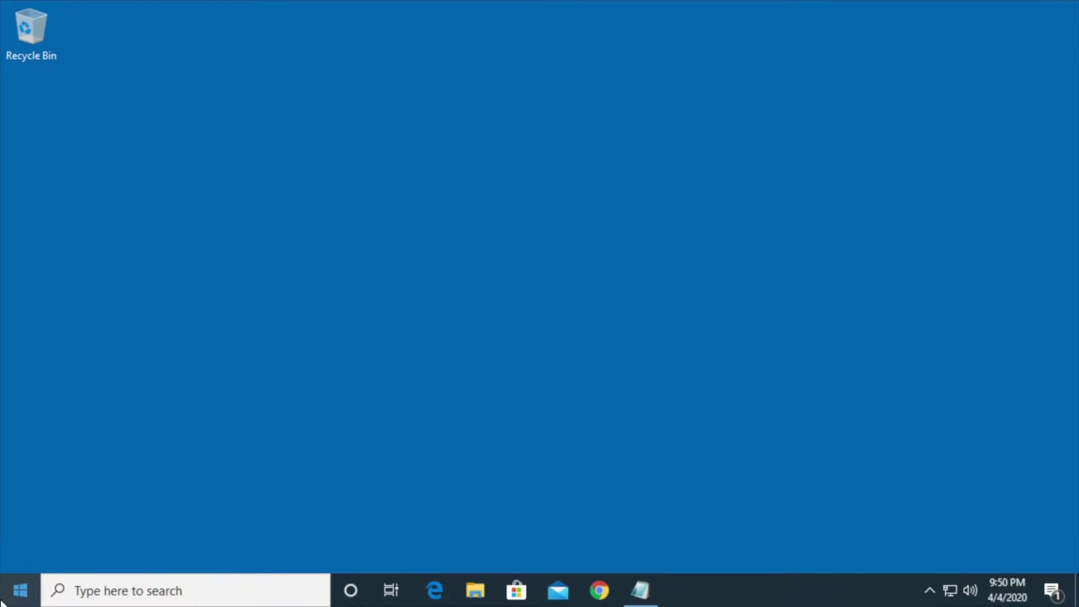
click(17, 593)
scroll(184, 443, down, 10)
click(151, 403)
click(123, 433)
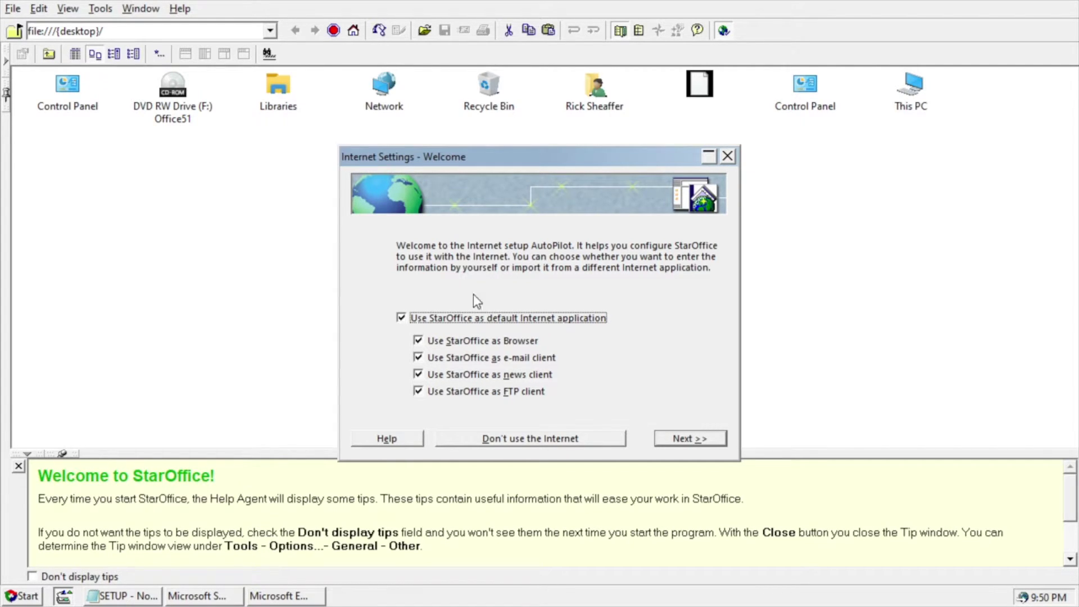
Step: Keep StarOffice from becoming the default Internet application and choose manual Internet settings
click(402, 318)
click(690, 438)
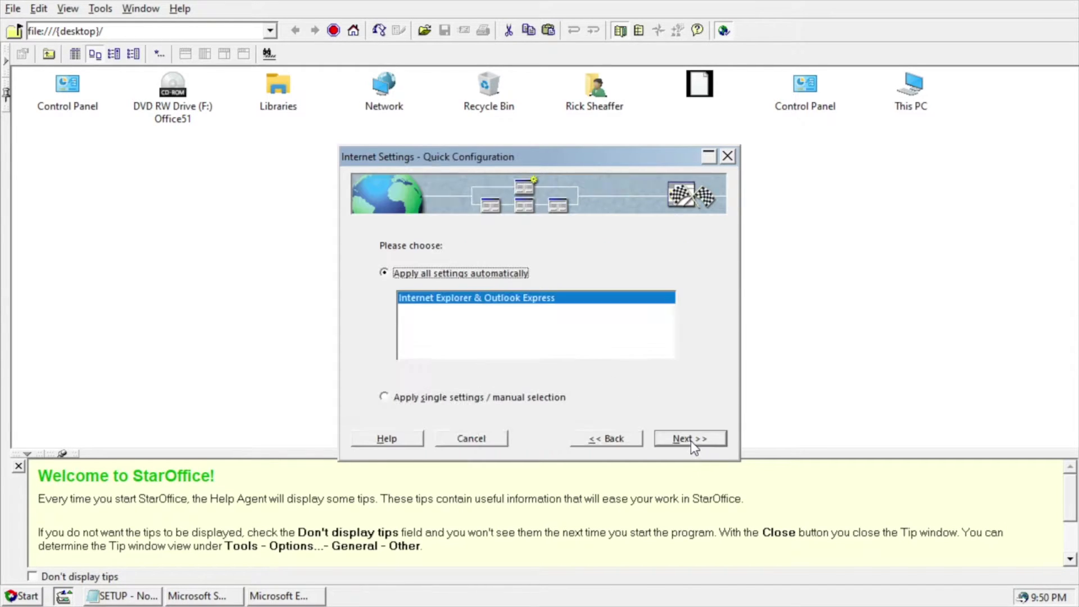
click(411, 400)
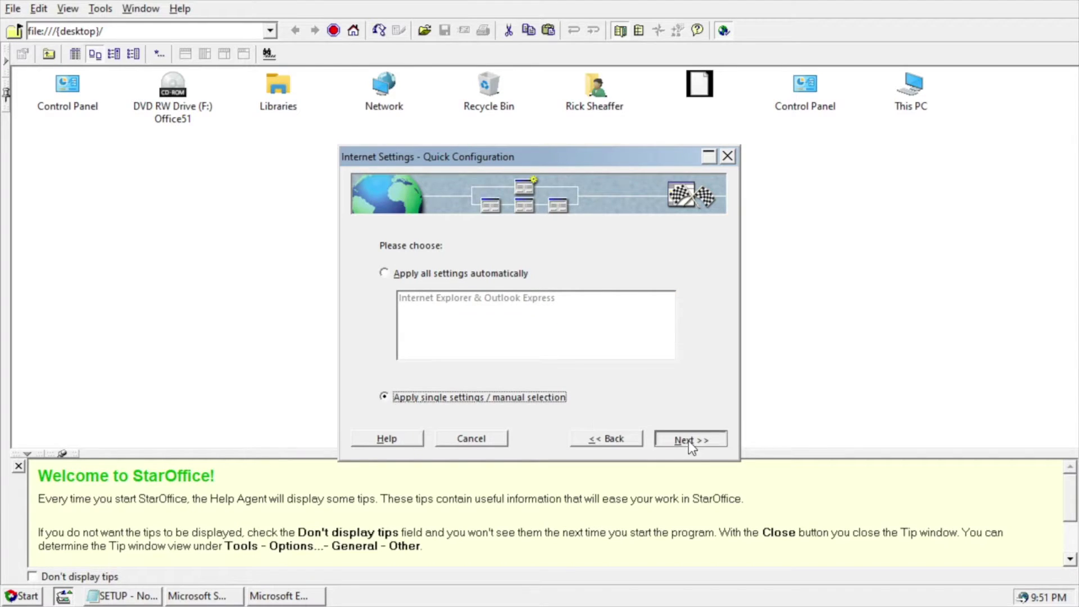
click(722, 439)
Step: Mark browser, e-mail and news settings as not required, then create and close the setup
click(443, 285)
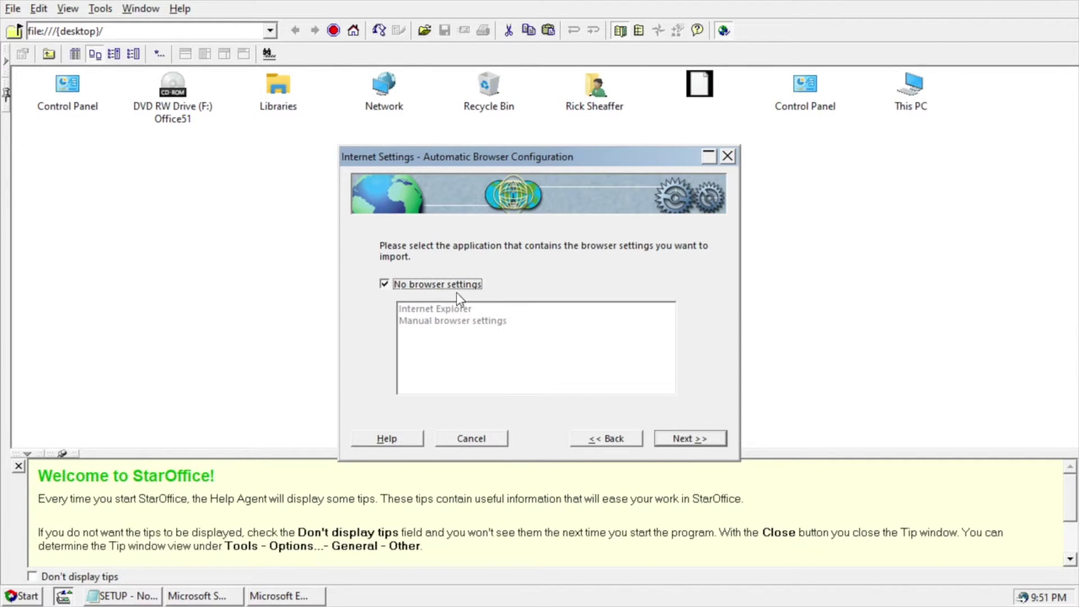
click(687, 440)
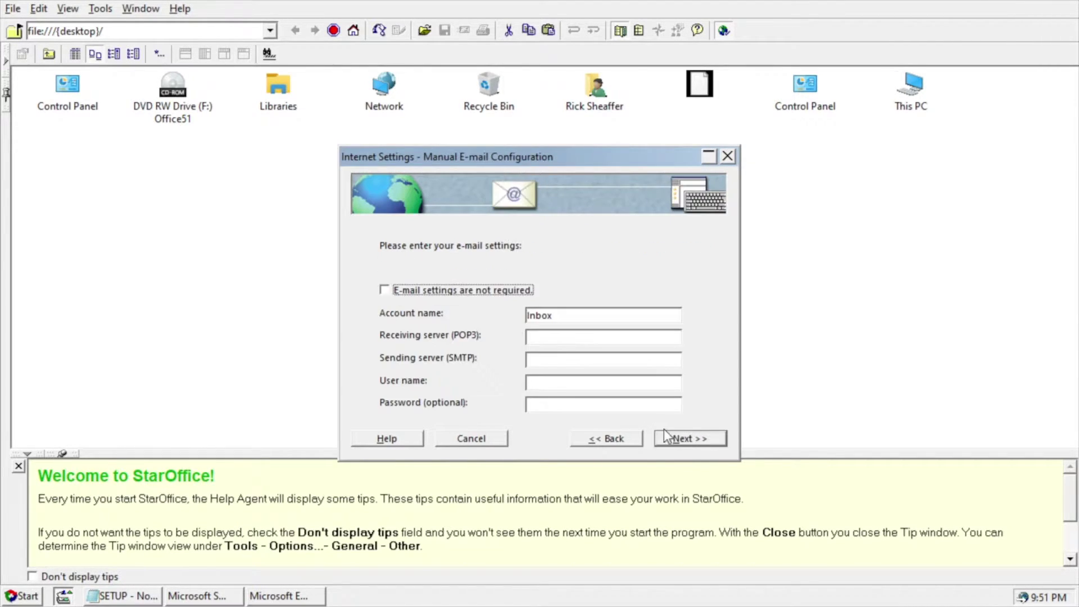
click(441, 292)
click(703, 439)
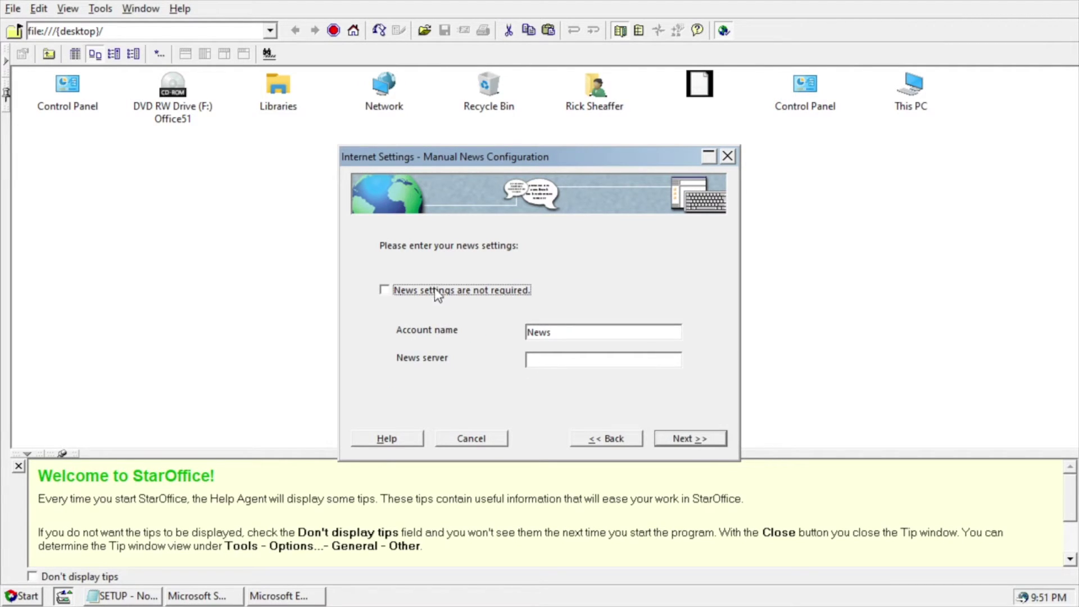
click(433, 295)
click(684, 438)
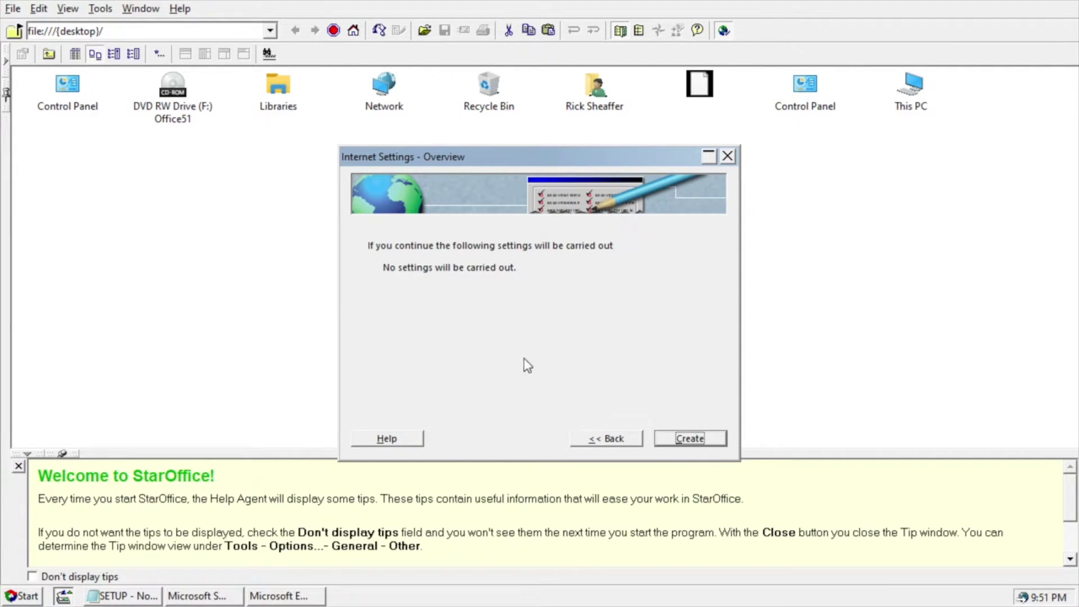
click(705, 440)
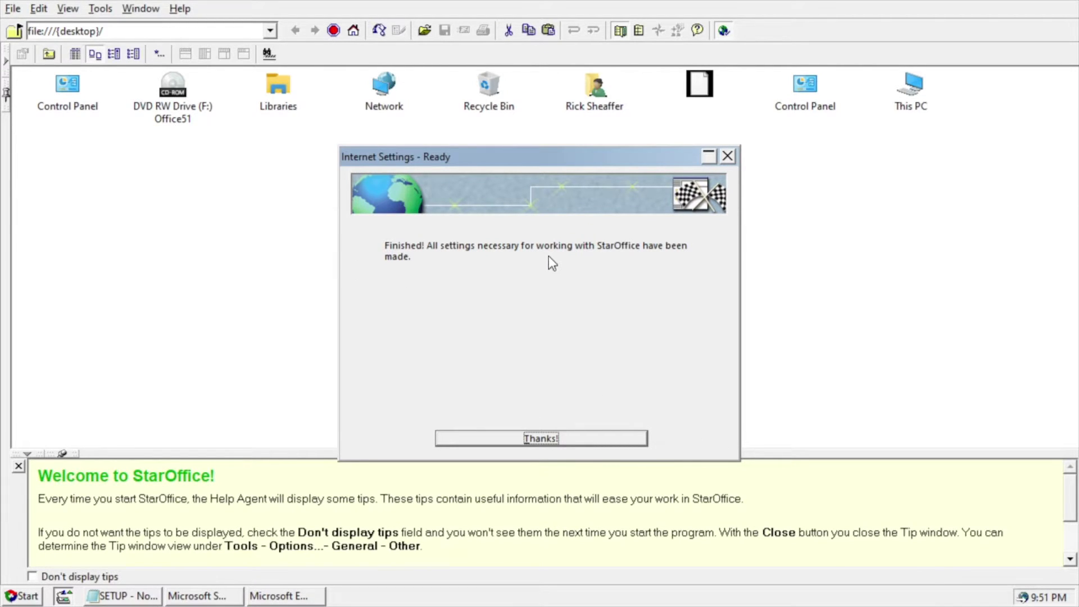
click(571, 438)
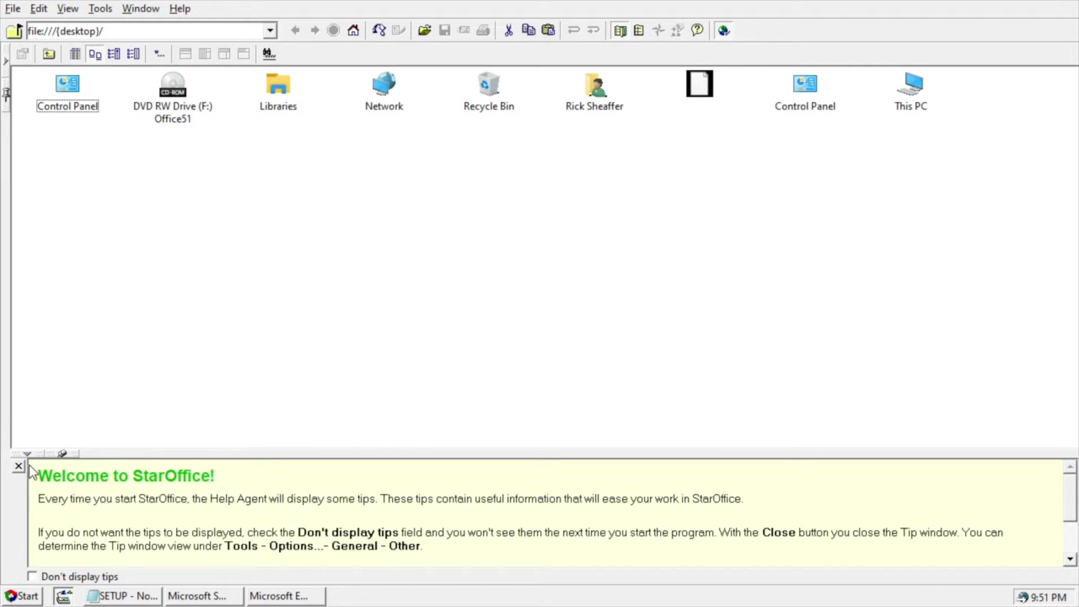
click(119, 30)
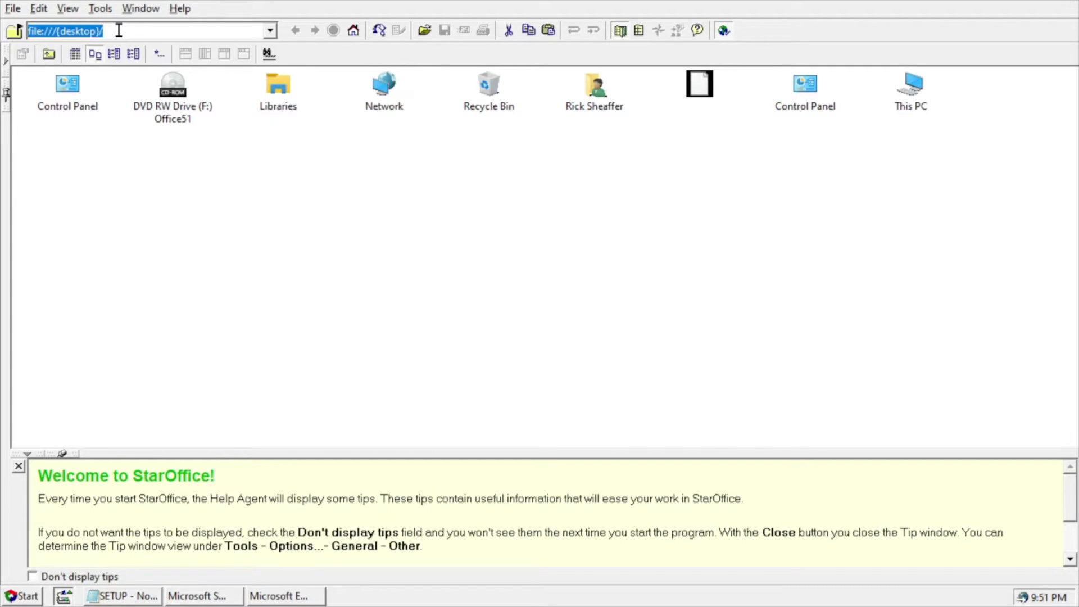
text(http://ww)
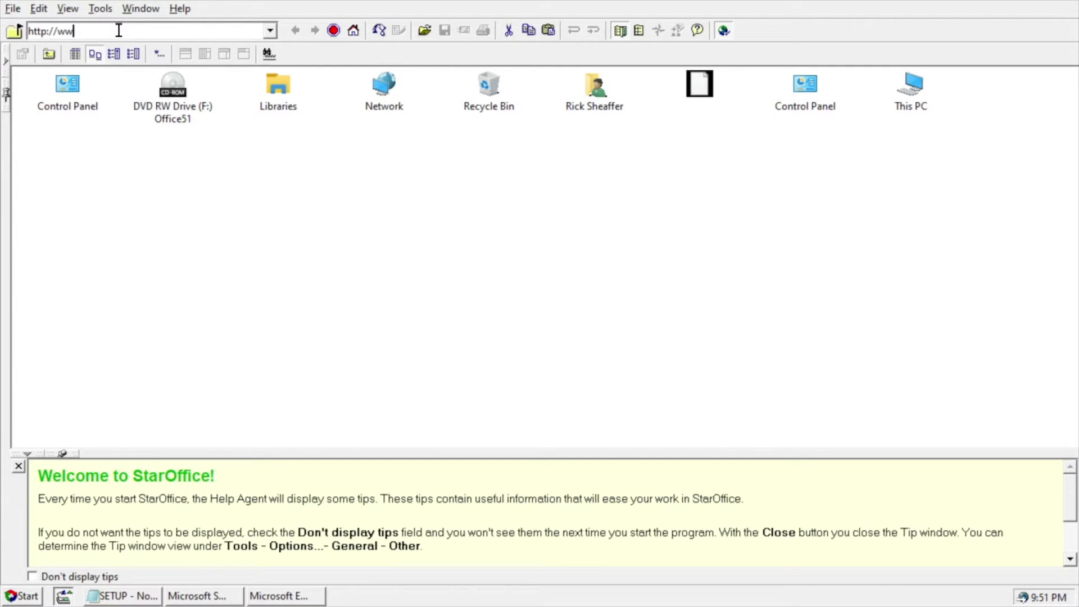
text(w.rickmakeds.com)
key(Return)
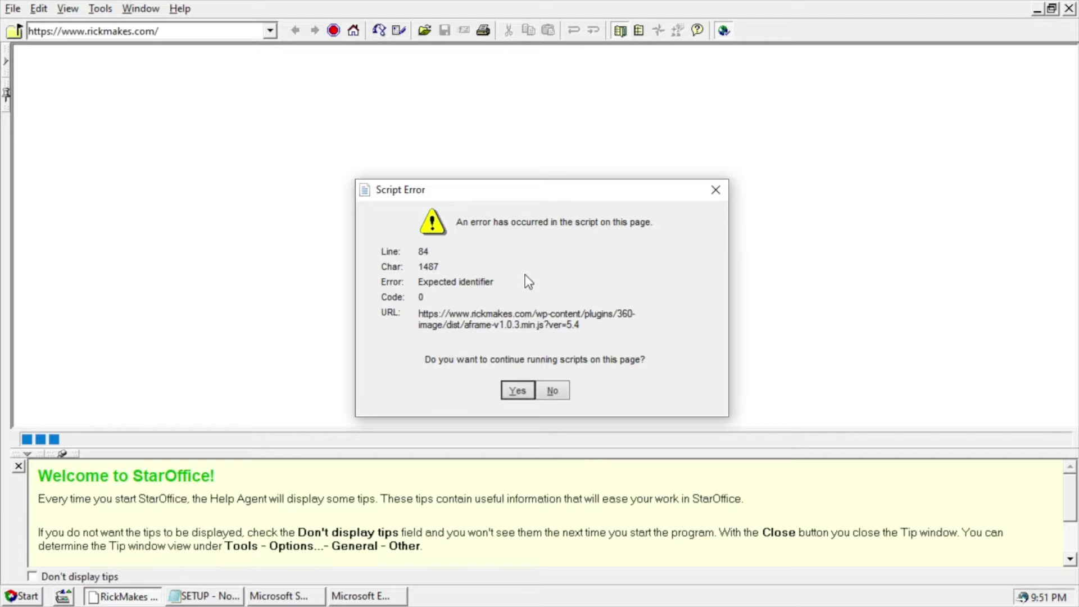
click(519, 390)
click(518, 390)
click(516, 390)
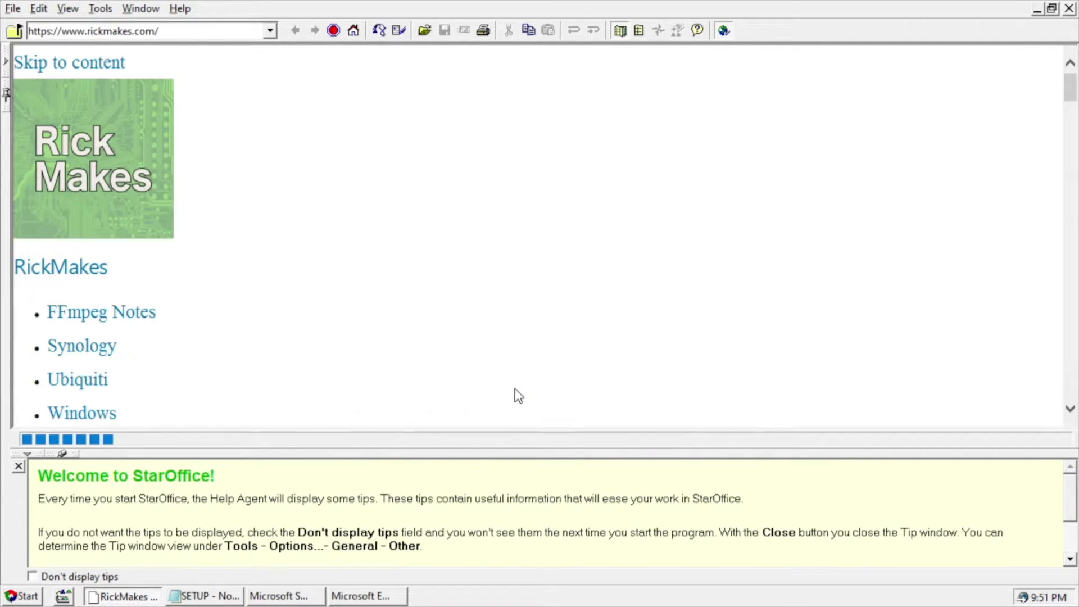
Step: Answer Yes to every remaining script error prompt until the page finishes loading
scroll(218, 231, down, 2)
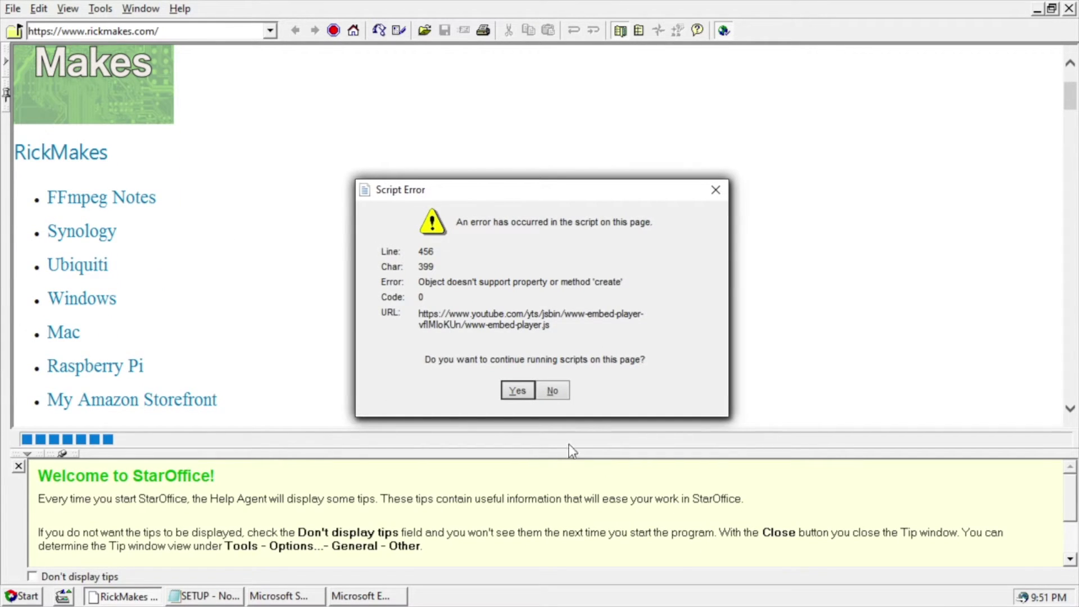
click(517, 390)
click(518, 390)
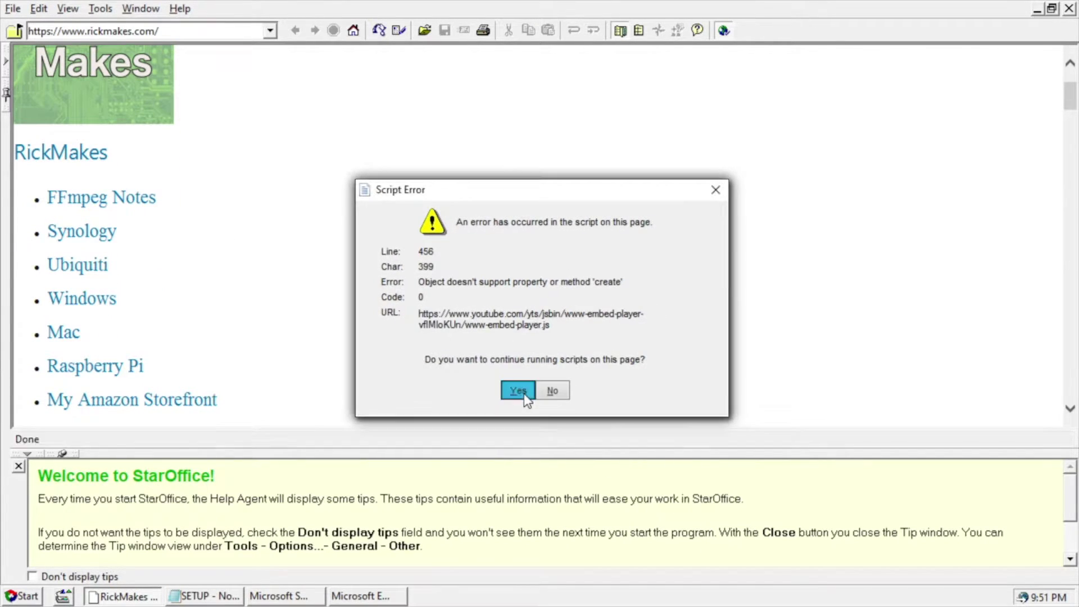
click(518, 389)
click(517, 389)
click(518, 390)
click(518, 390)
click(517, 390)
click(524, 394)
click(524, 394)
click(524, 393)
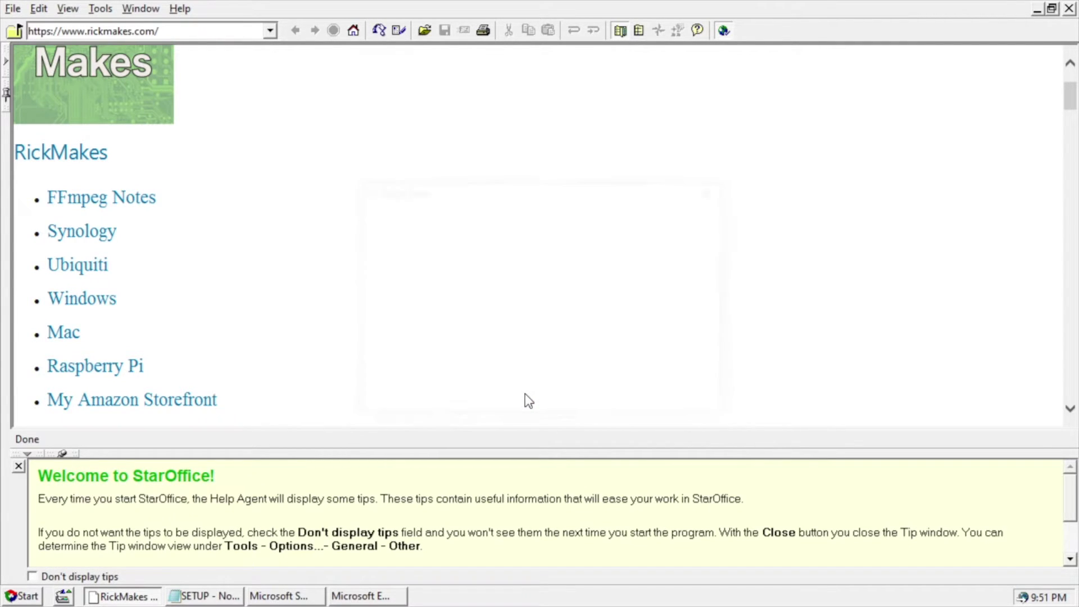
Step: Scroll through the RickMakes home page and bring it back to the top
scroll(495, 328, down, 10)
scroll(499, 317, up, 5)
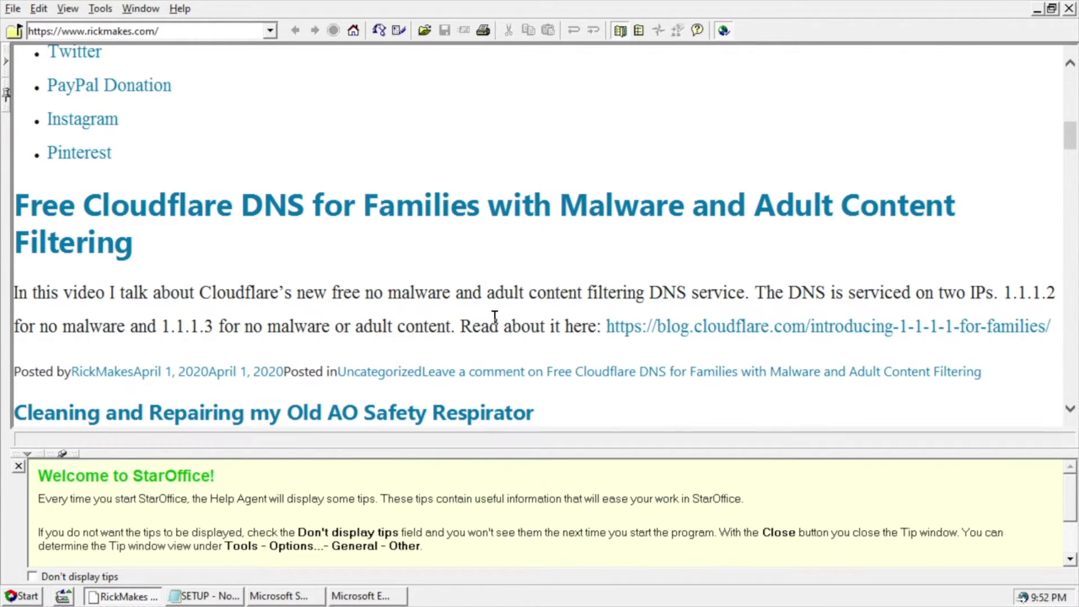
scroll(484, 314, down, 4)
scroll(484, 315, down, 15)
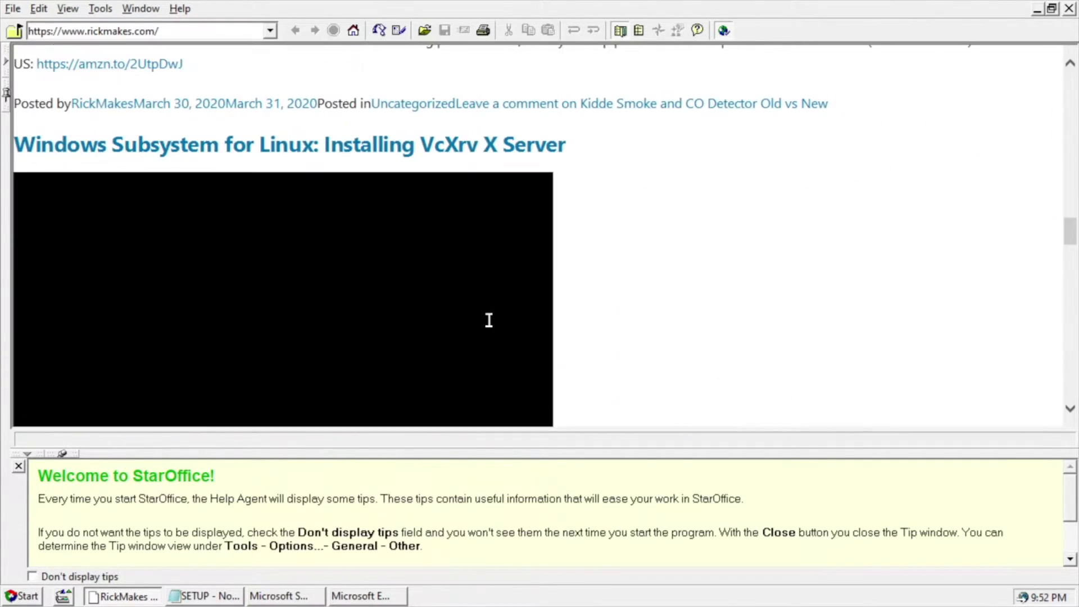
scroll(485, 318, down, 12)
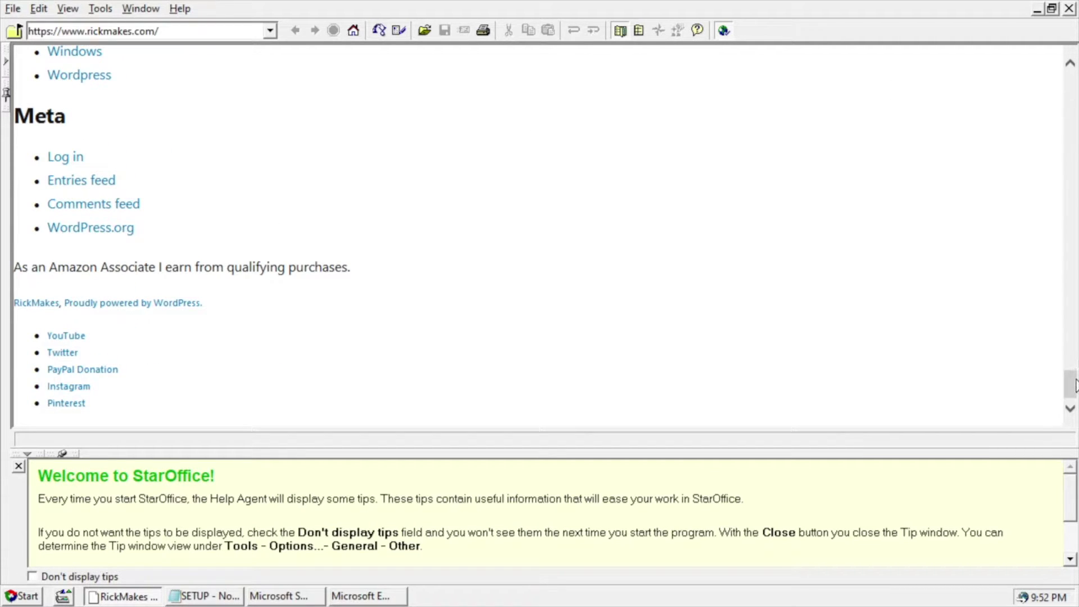
drag(1075, 386, 1073, 87)
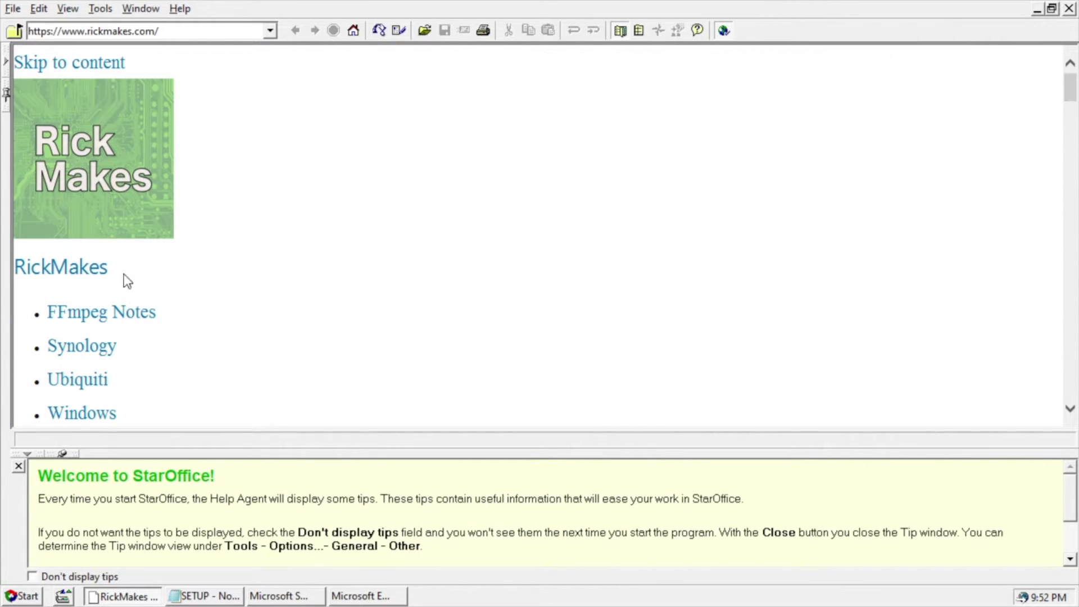
scroll(111, 248, down, 5)
scroll(110, 248, up, 5)
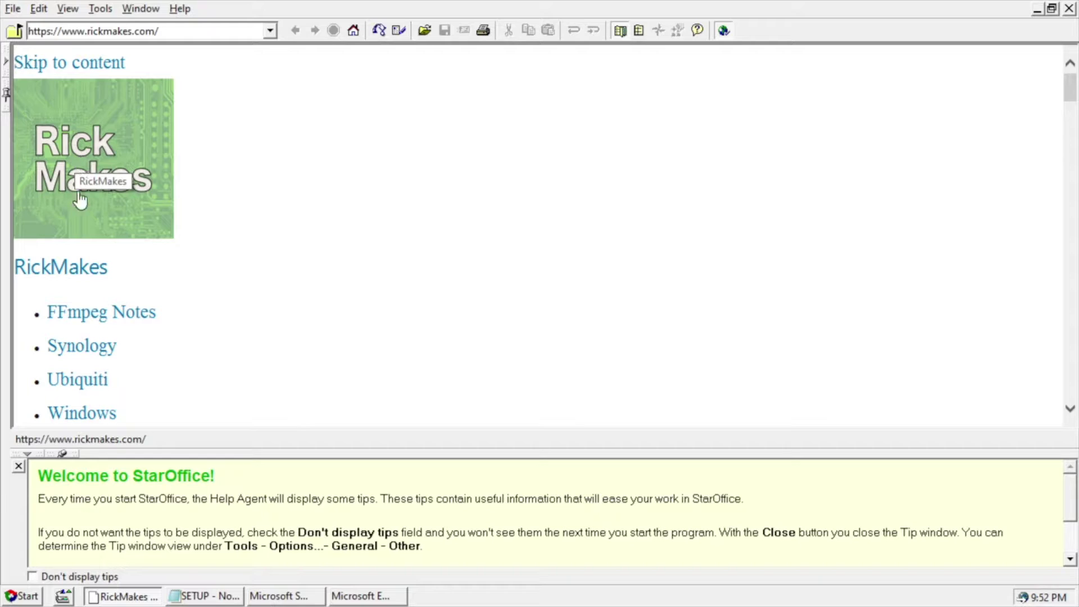
Step: Follow the FFmpeg Notes link and answer No to each script error
click(75, 313)
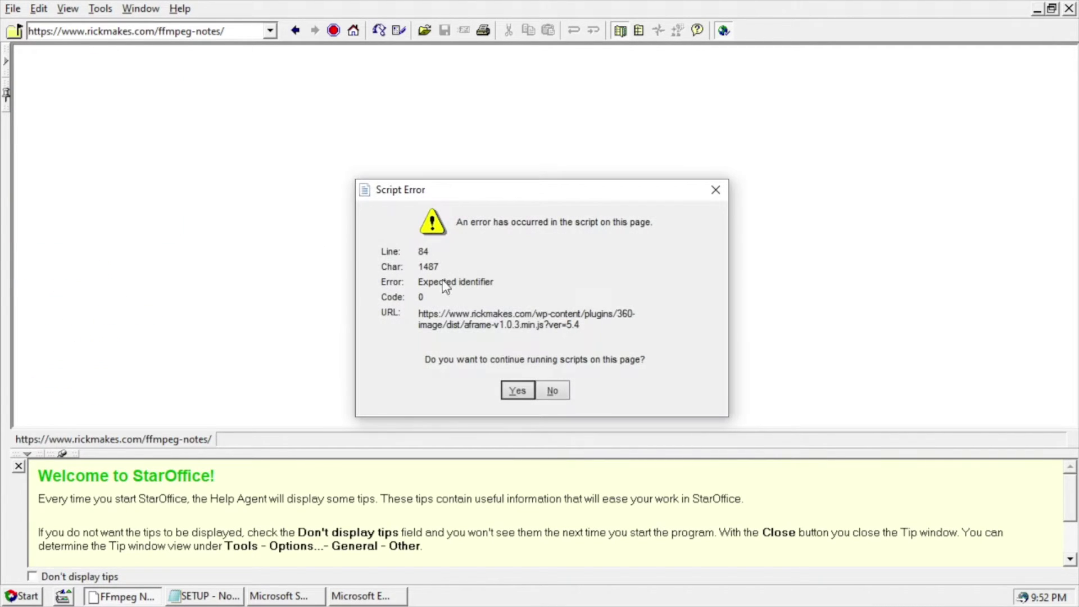
click(553, 391)
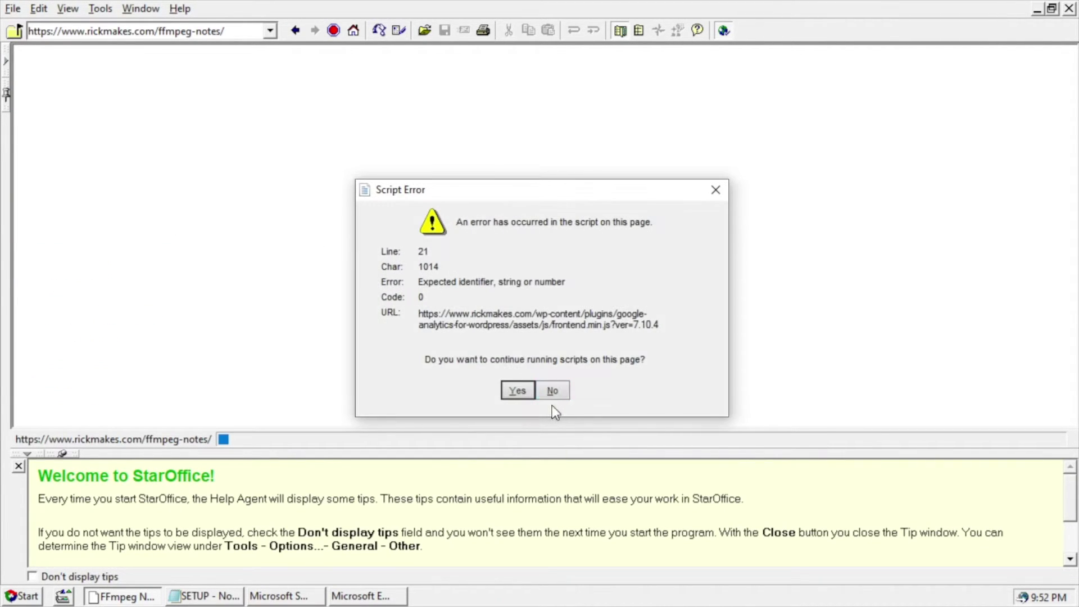
click(551, 391)
click(551, 391)
click(551, 389)
click(551, 390)
Step: Scroll down through the FFmpeg Notes page and back up to the top
scroll(326, 168, down, 15)
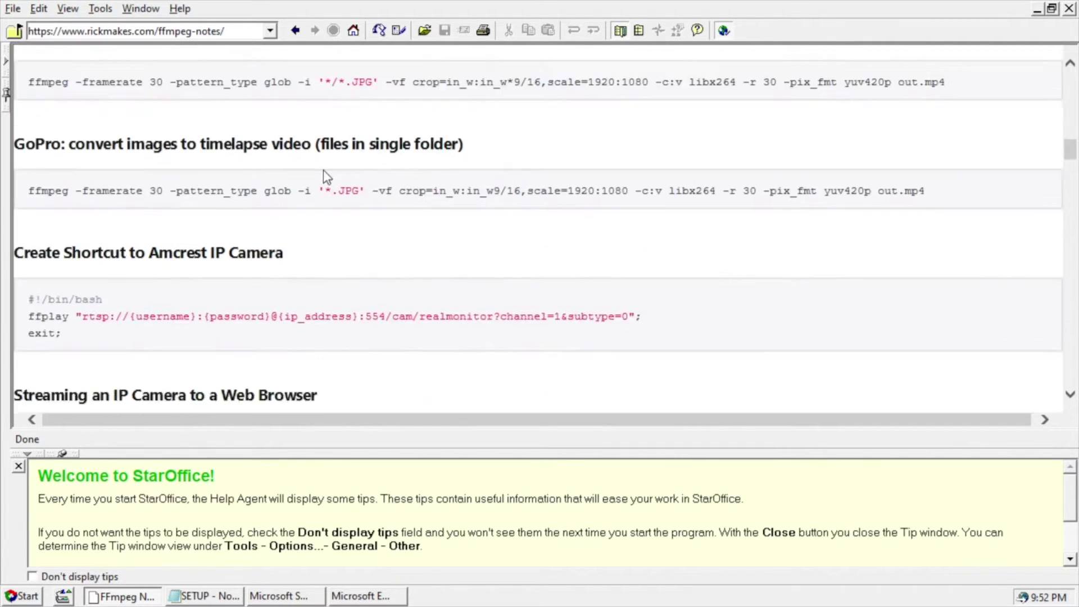
scroll(324, 170, down, 15)
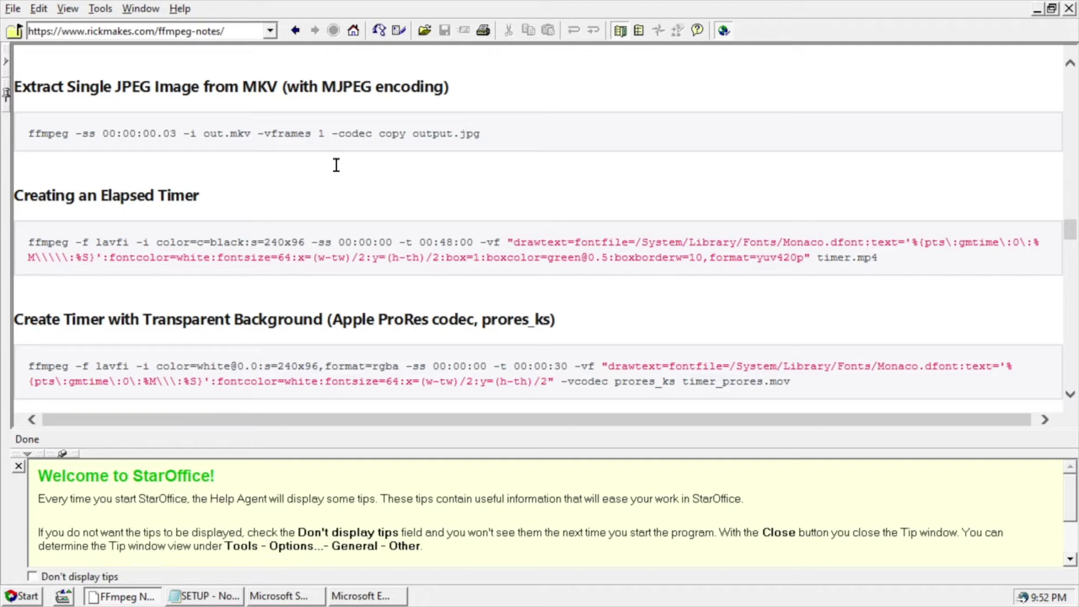
scroll(332, 157, down, 10)
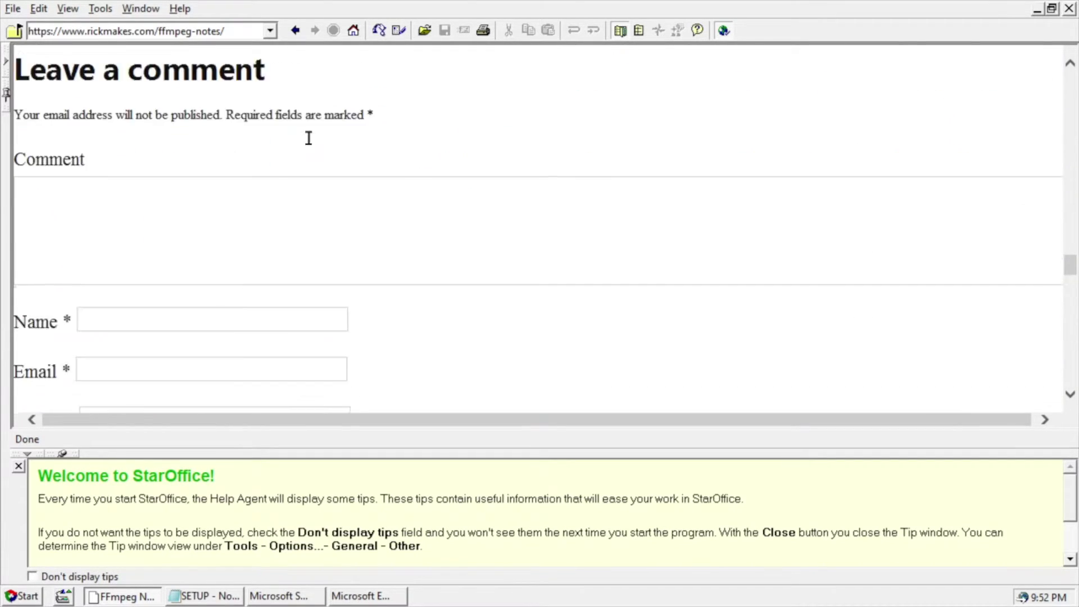
scroll(306, 141, up, 12)
scroll(293, 141, up, 20)
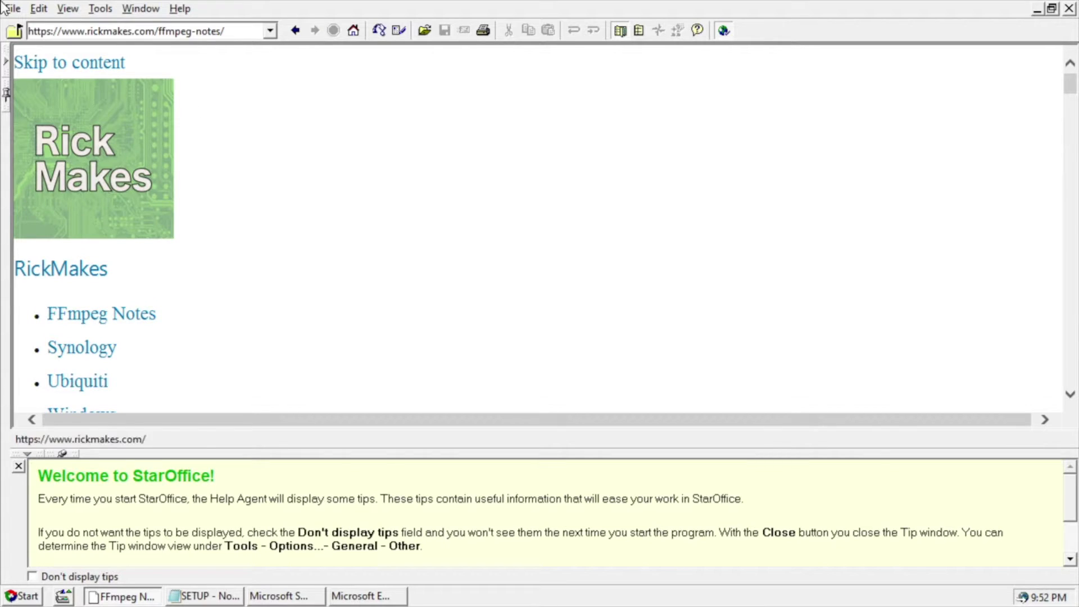
Step: Create a new text document containing the line 'This is a test!'
click(17, 8)
mouse_move(31, 28)
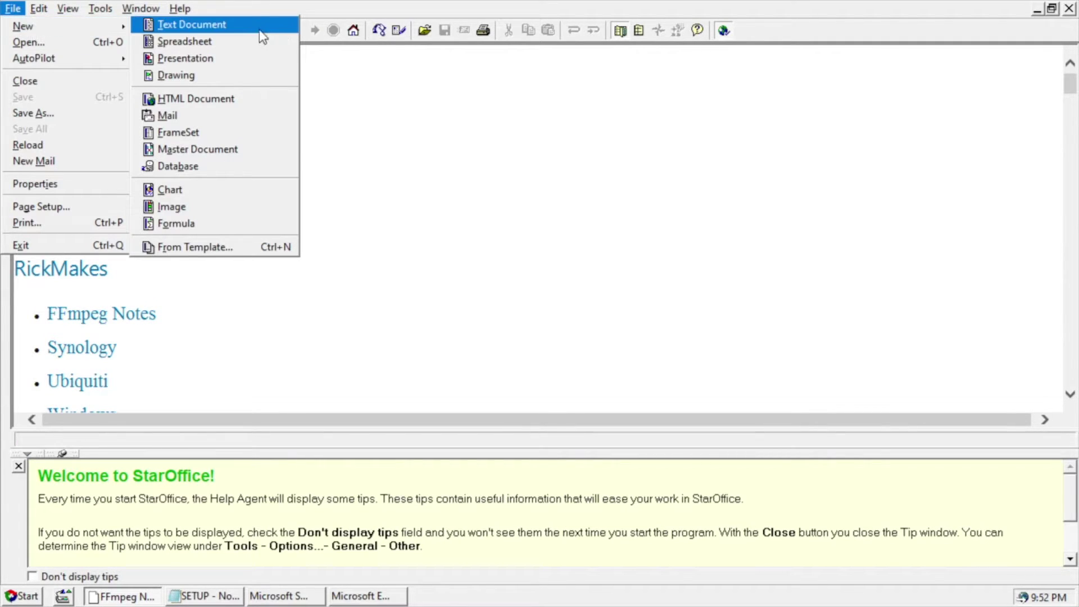
click(225, 24)
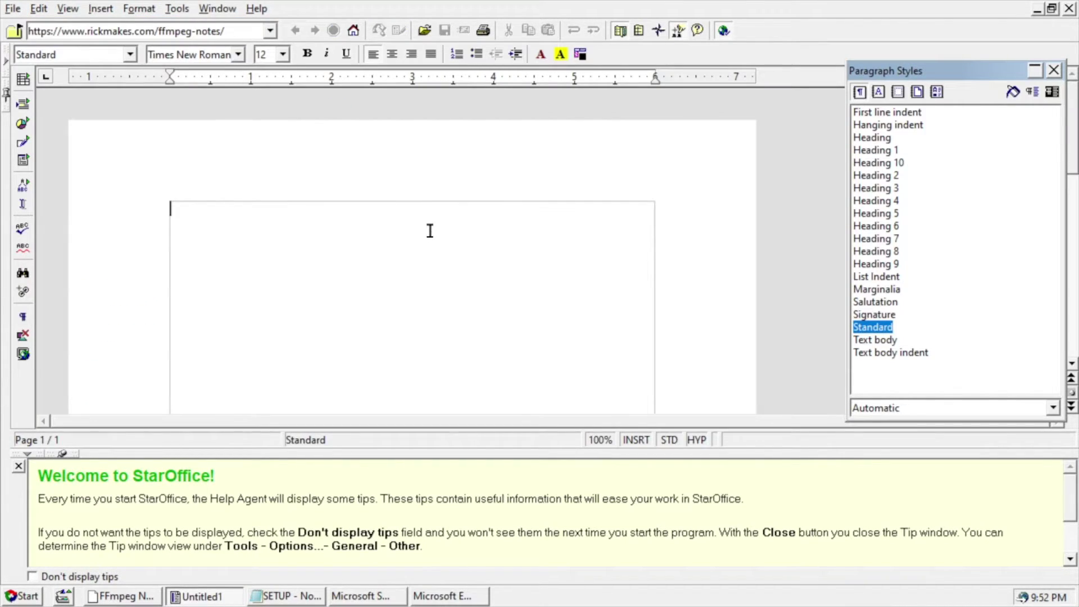
text(This is a test!)
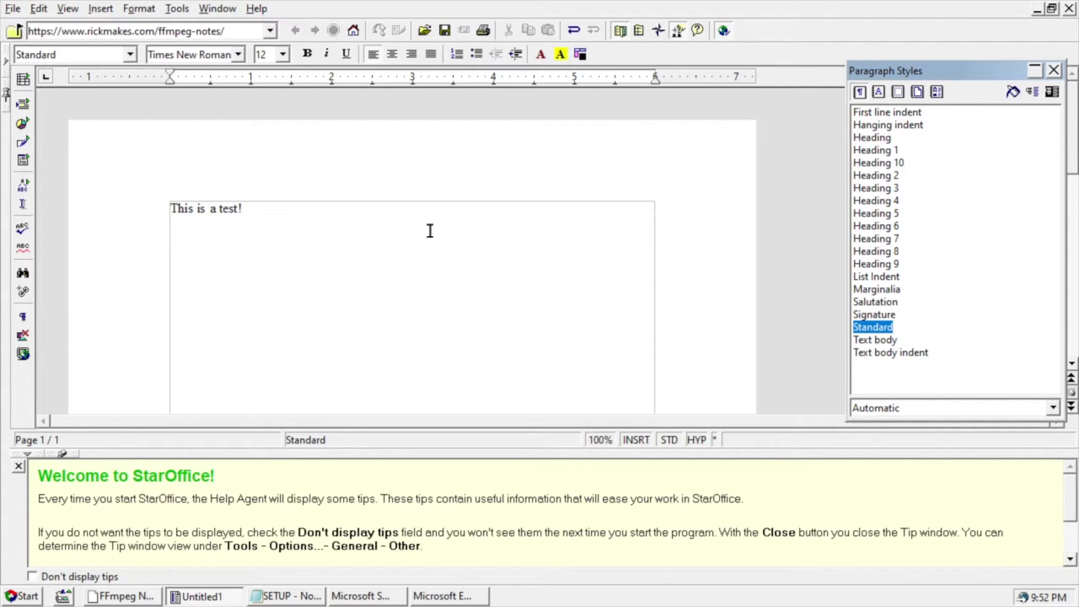
Step: Set the 'This is a test!' line to 96 pt and clear the selection
triple_click(324, 217)
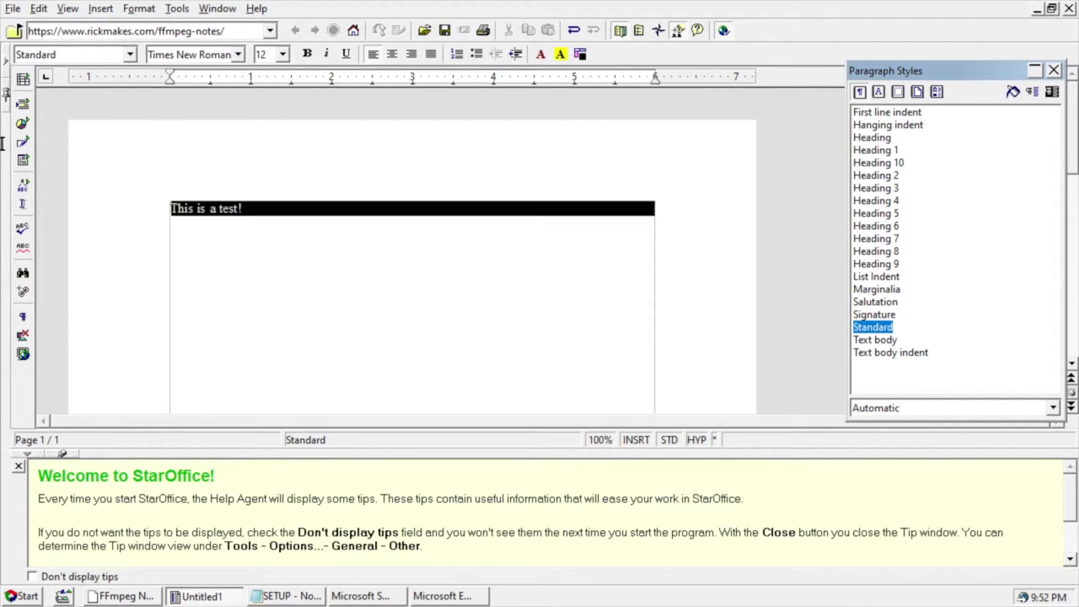
click(282, 55)
drag(291, 133, 290, 186)
click(262, 192)
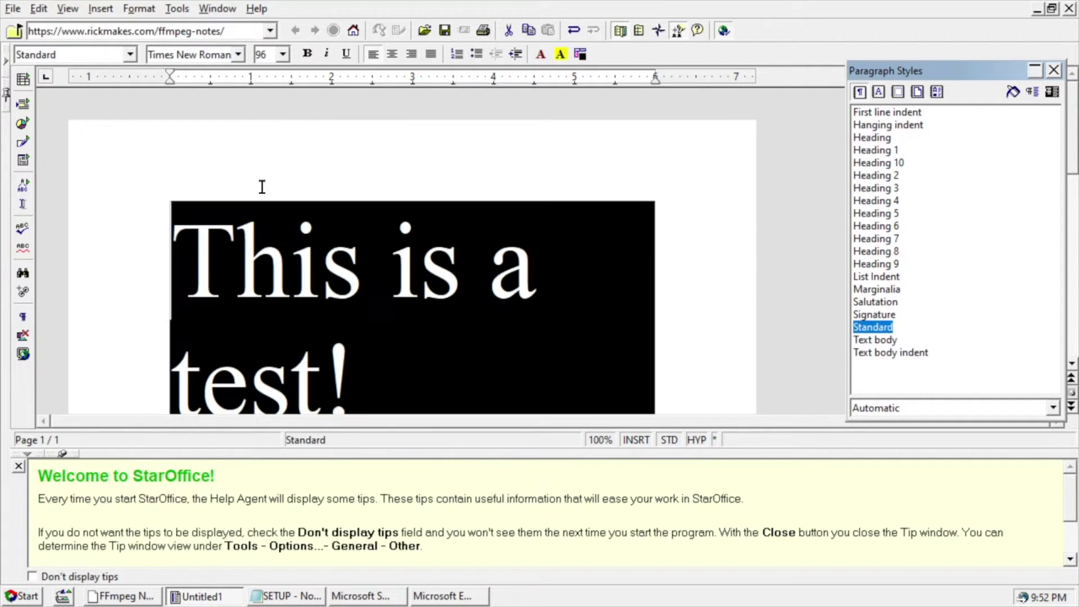
click(146, 203)
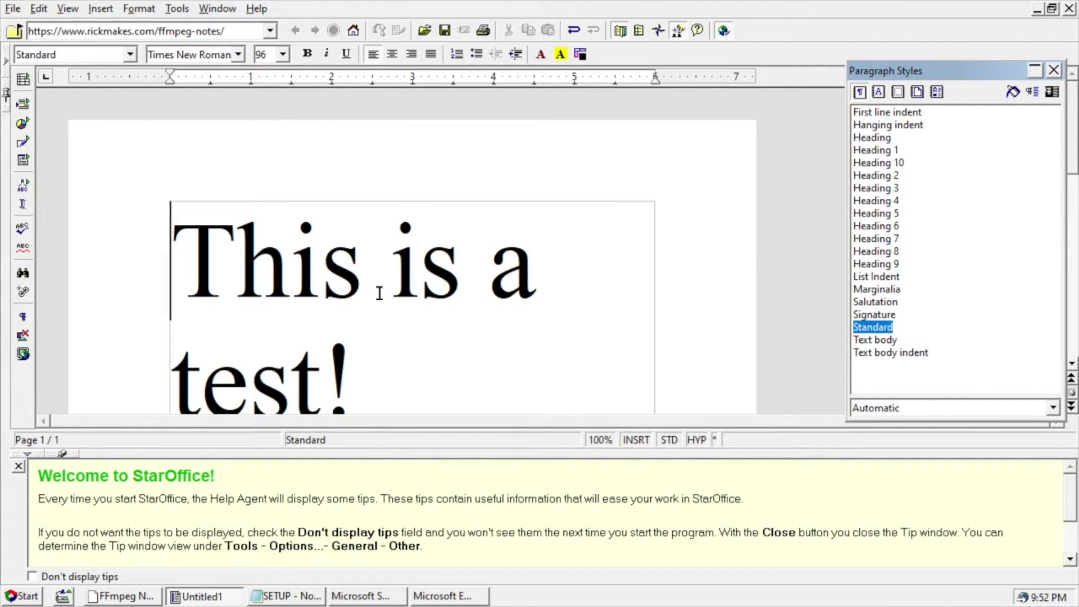
drag(216, 263, 306, 320)
click(306, 315)
scroll(305, 254, up, 5)
Step: Create a new blank spreadsheet
click(13, 8)
mouse_move(34, 26)
click(235, 41)
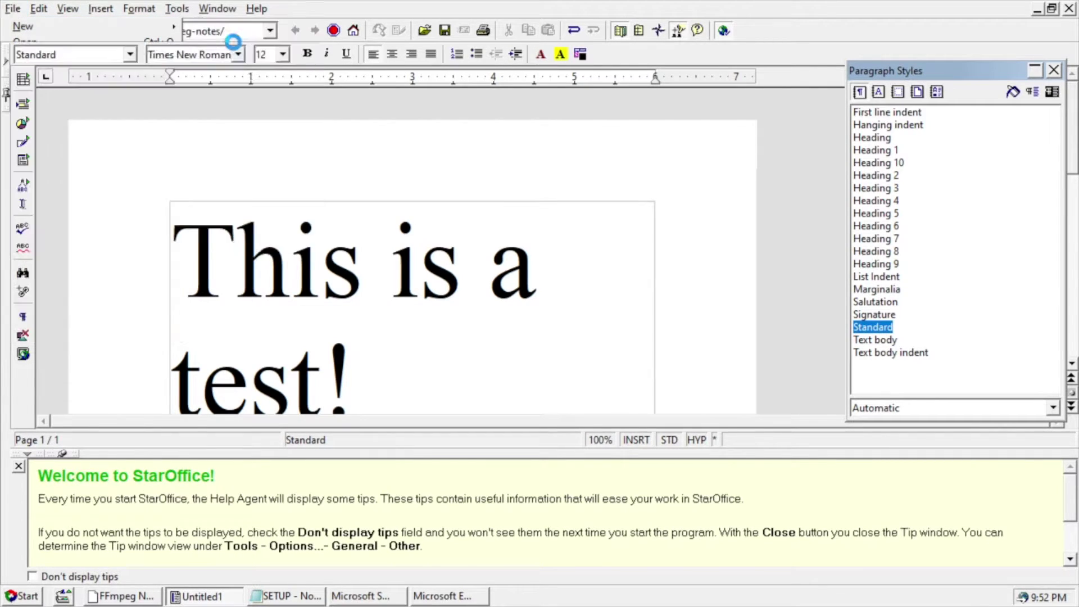
Step: Enter 1 in A1 and 2 in A2, then extend the counting series across A1:I17
text(1)
key(Return)
text(2)
drag(119, 117, 689, 357)
click(110, 127)
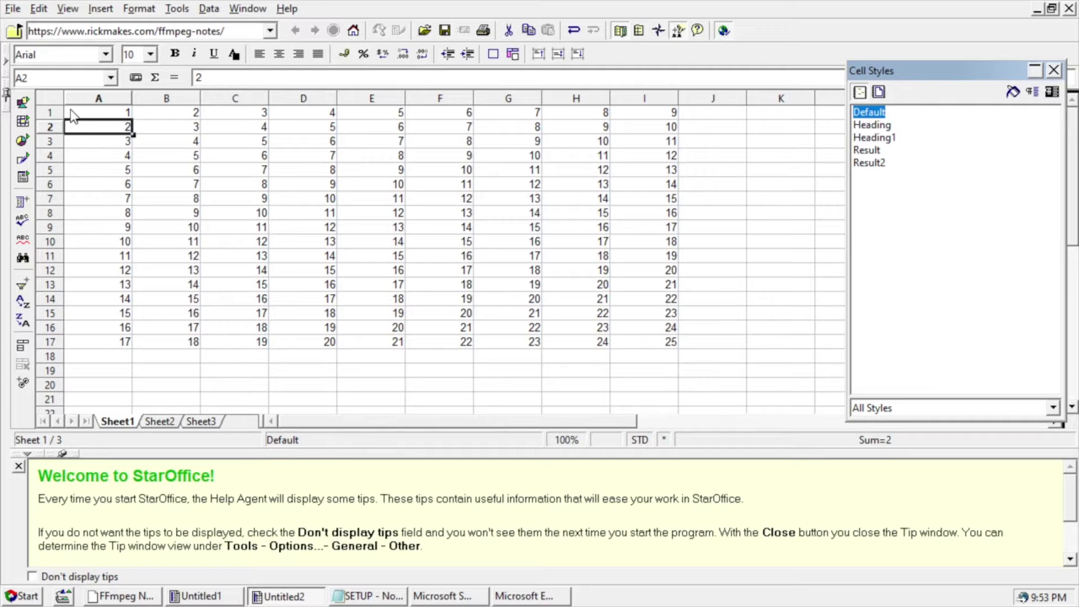
click(39, 8)
Step: Create a new empty presentation through the AutoPilot with default settings
mouse_move(12, 8)
mouse_move(22, 26)
click(179, 59)
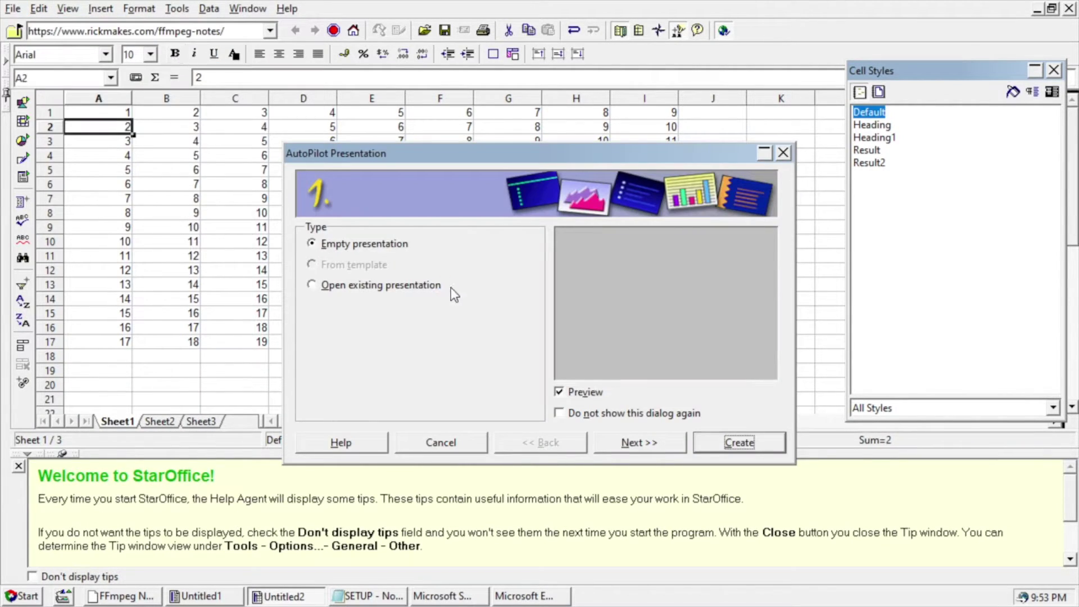
click(655, 444)
click(655, 444)
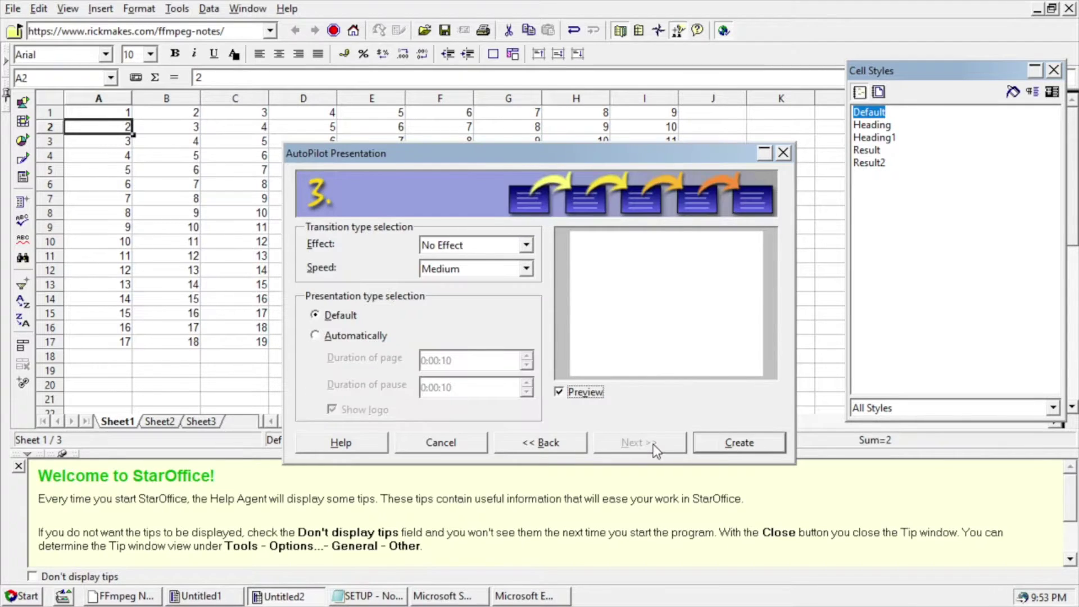
click(736, 445)
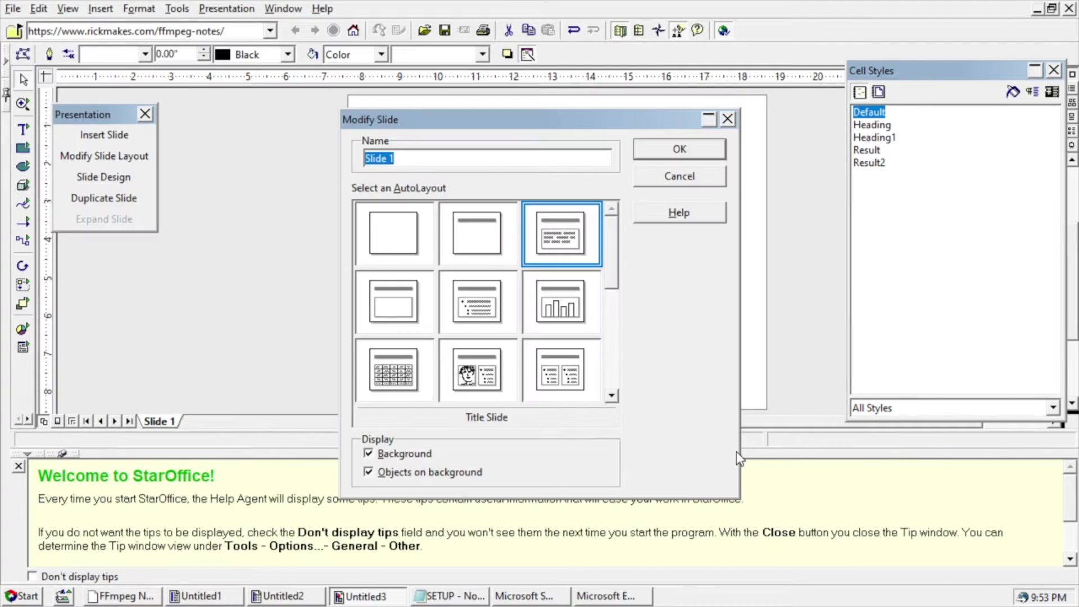
Step: Give slide 1 a blank layout and a text frame reading 'Welcome to my seminar'
double_click(372, 239)
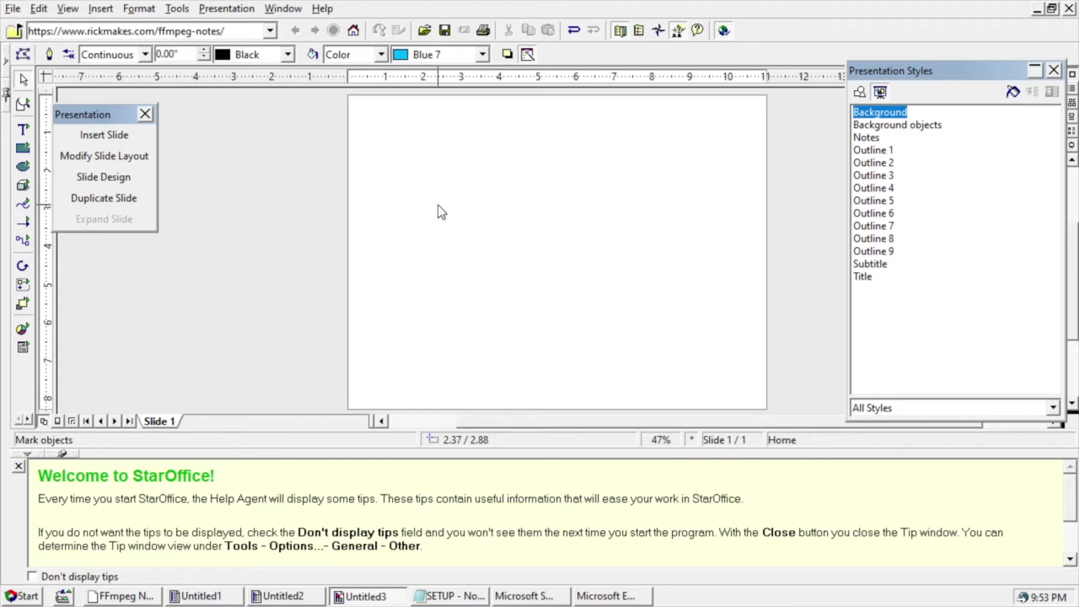
click(23, 130)
drag(421, 160, 507, 261)
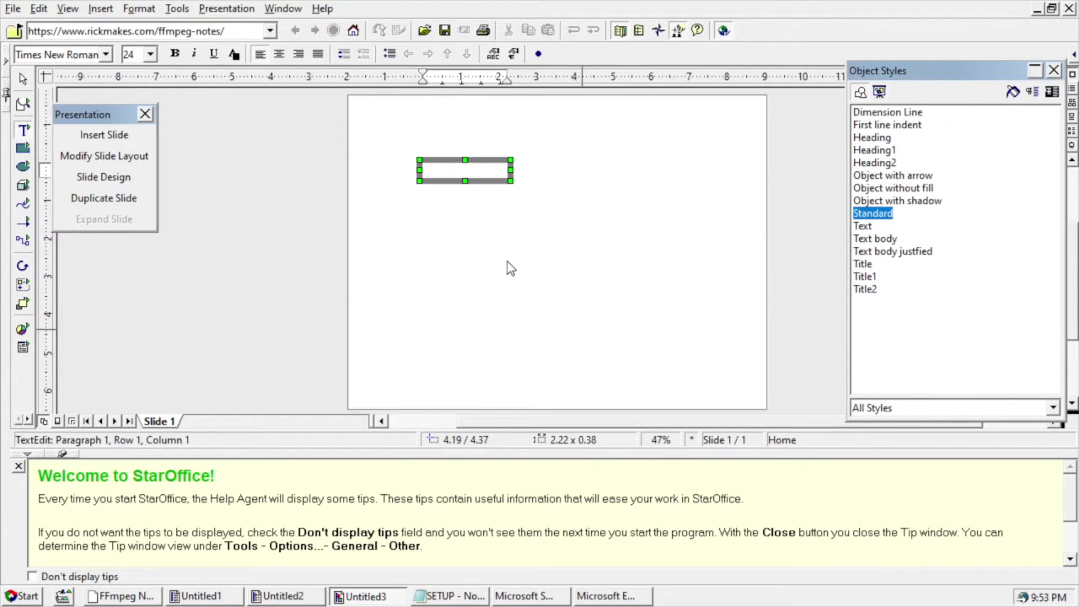
text(Welcome to my seminar)
key(Escape)
Step: Insert a second slide with a text frame reading 'Page two!'
click(112, 136)
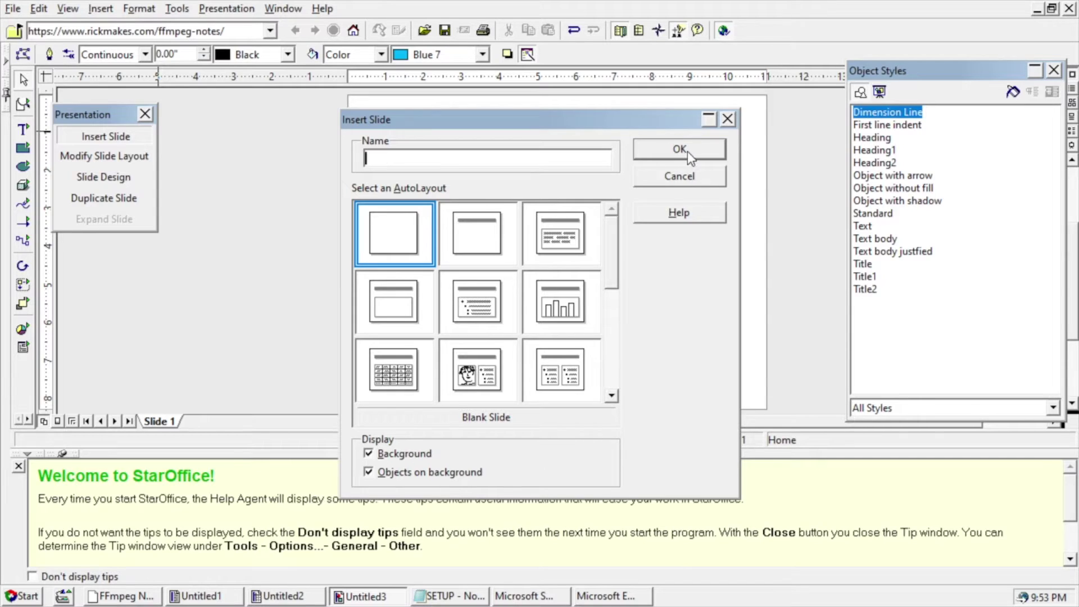
click(681, 150)
click(450, 197)
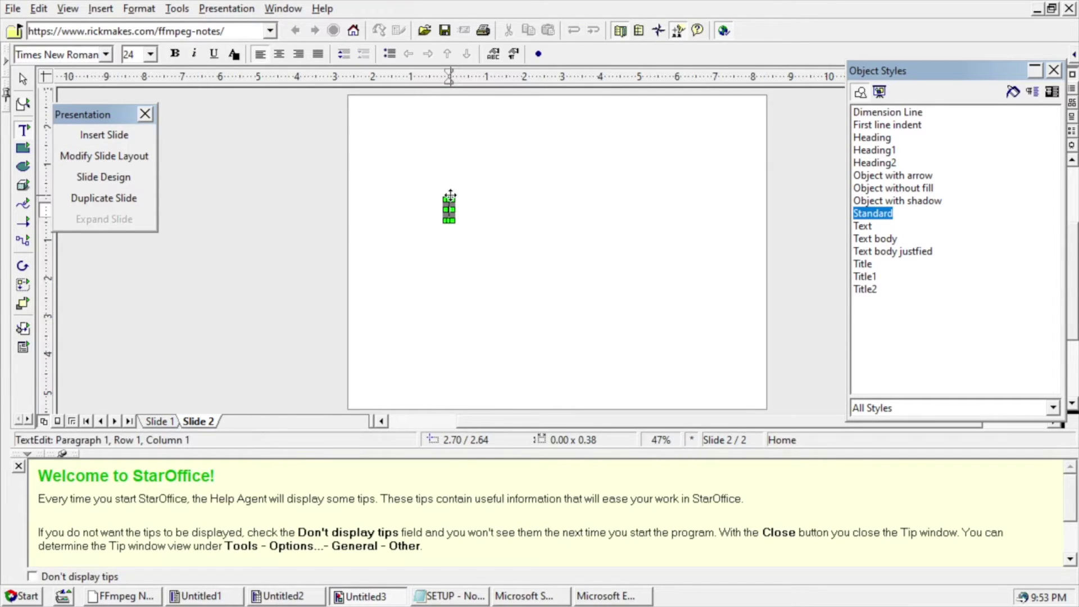
text(Page two!)
click(609, 176)
Step: Hide the Object Styles list and run the slide show
click(1056, 72)
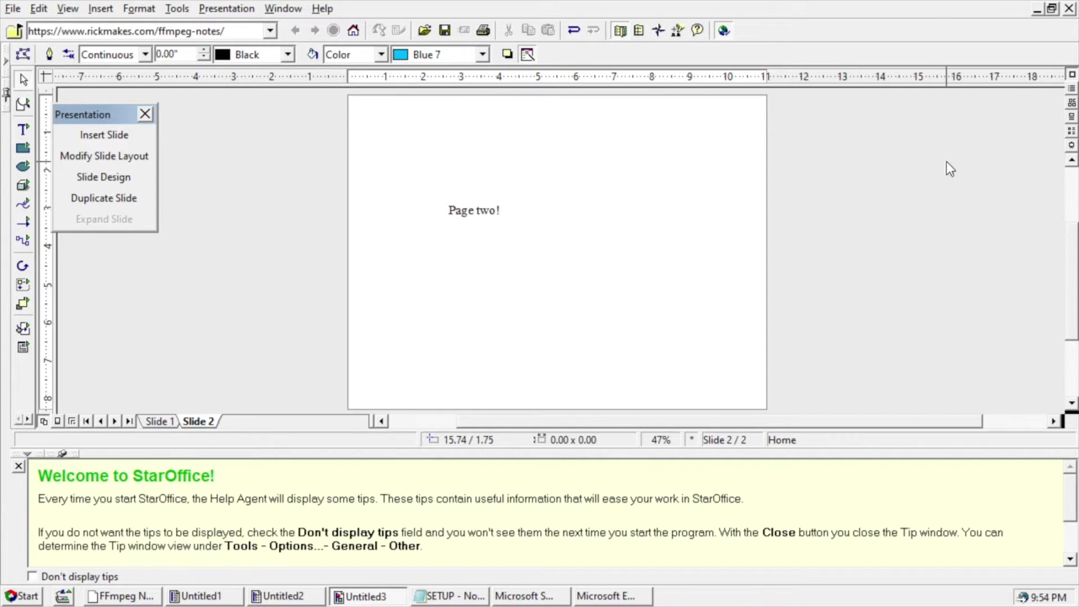
click(1073, 147)
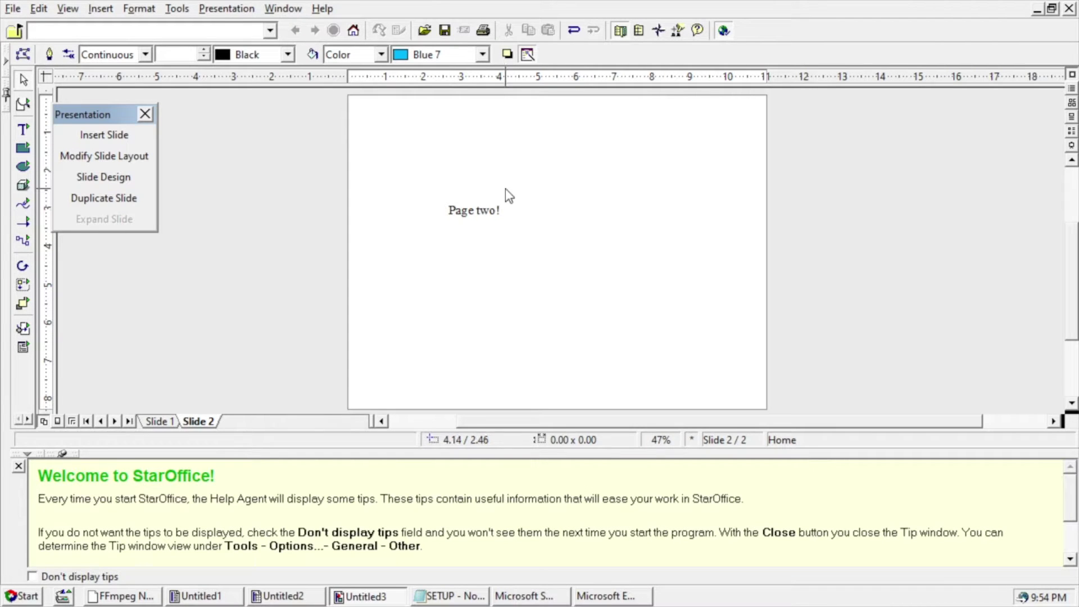
click(13, 7)
Step: Create a new drawing and drag out a 3-D cube on the page
mouse_move(34, 28)
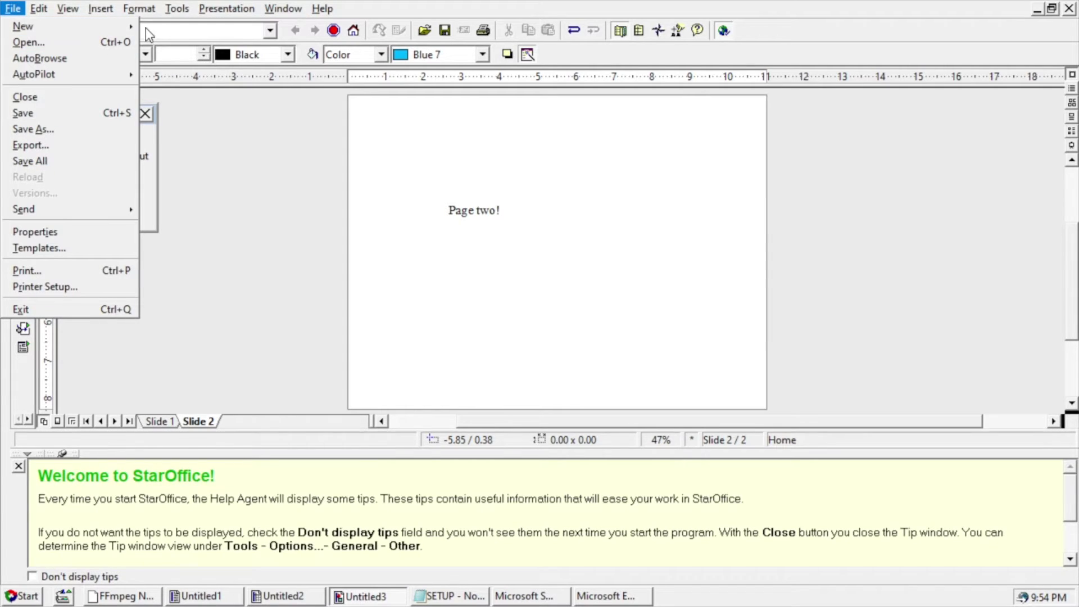
click(224, 76)
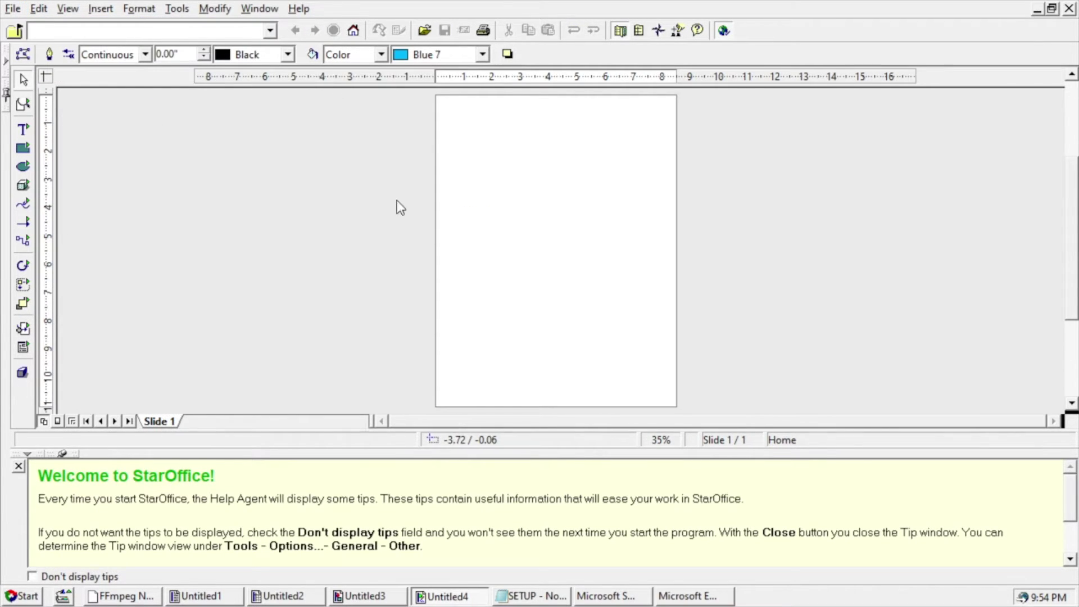
click(27, 191)
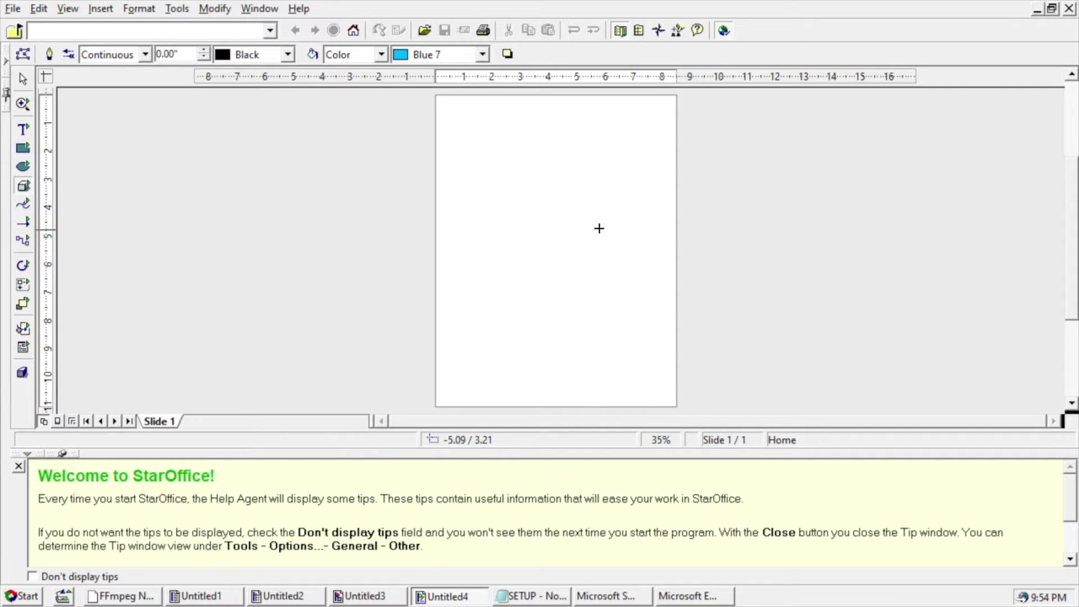
drag(482, 160, 692, 349)
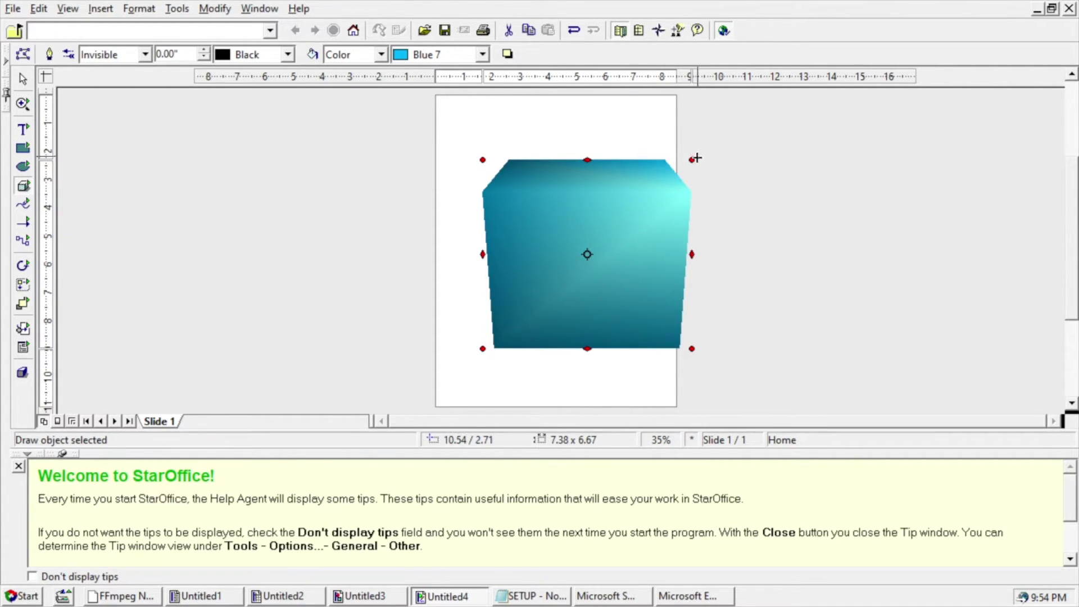
Step: Rotate the cube in 3-D with its handles to a new tilted angle
drag(691, 159, 511, 216)
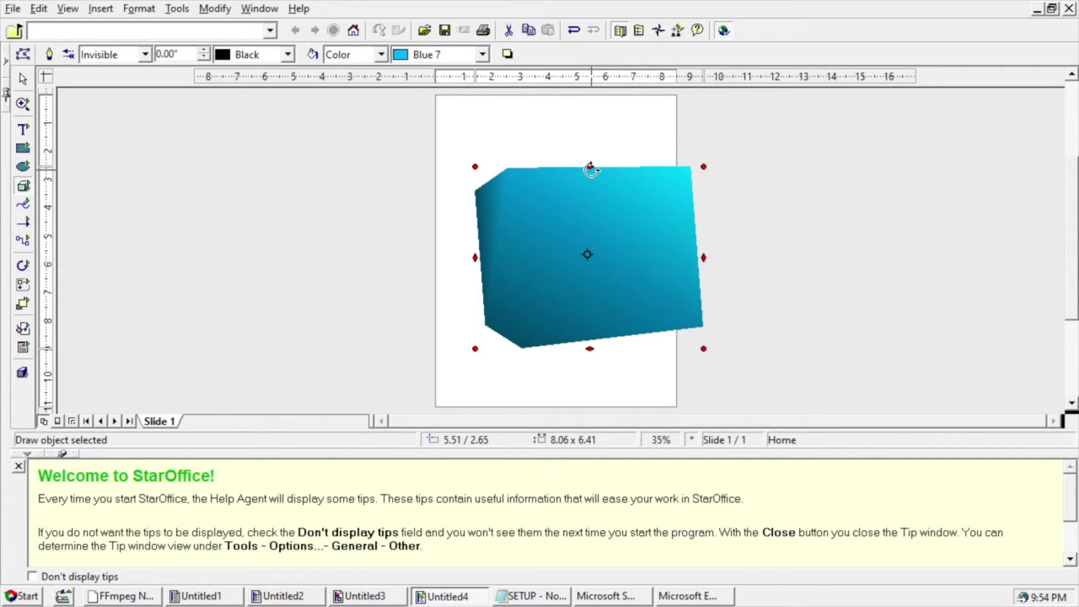
drag(592, 166, 634, 253)
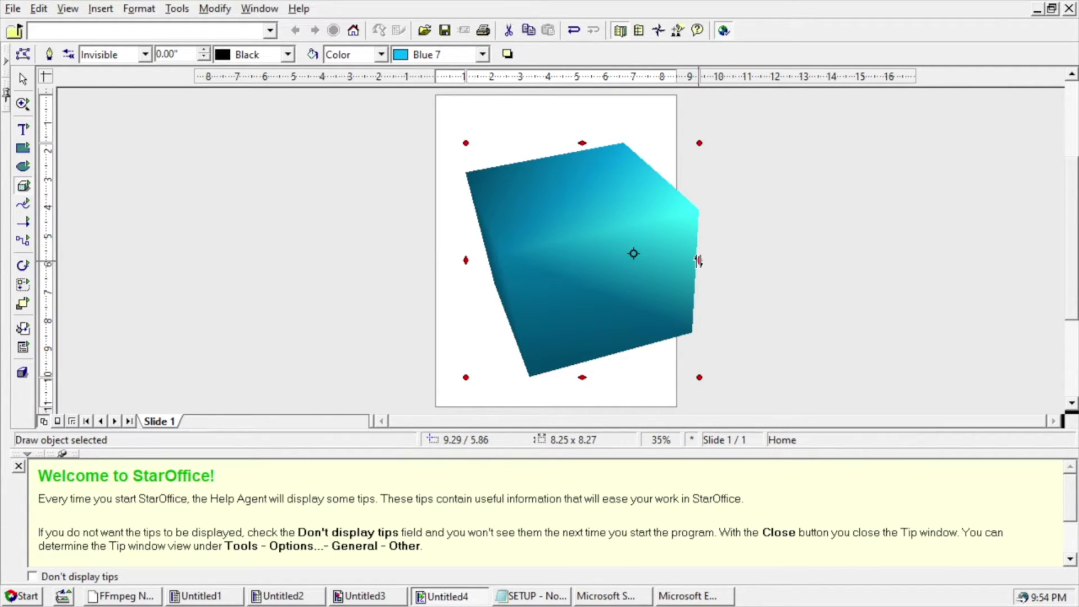
drag(699, 258, 722, 303)
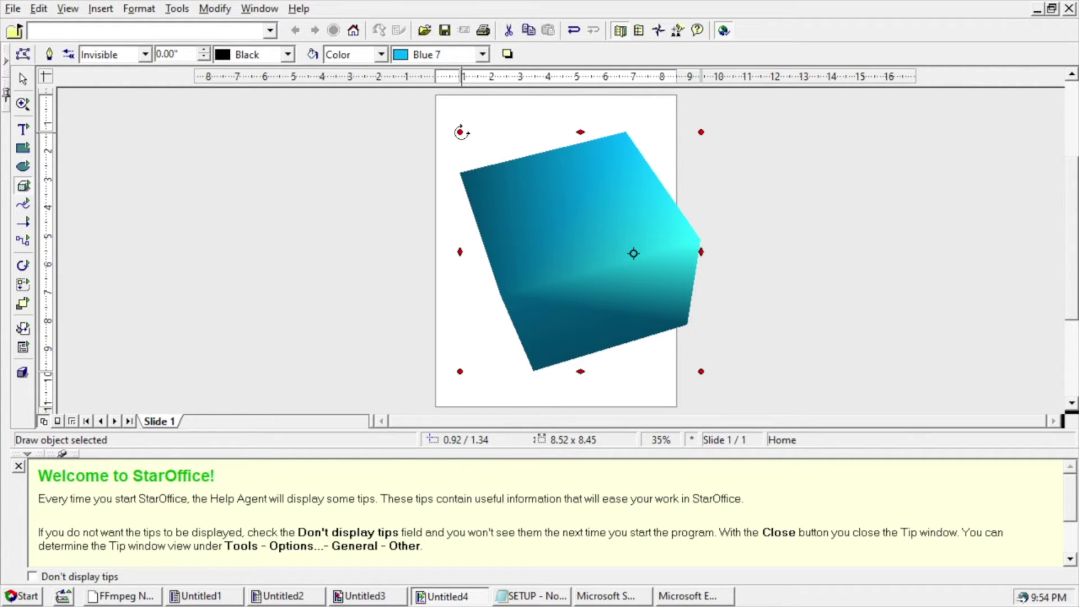
drag(461, 133, 525, 243)
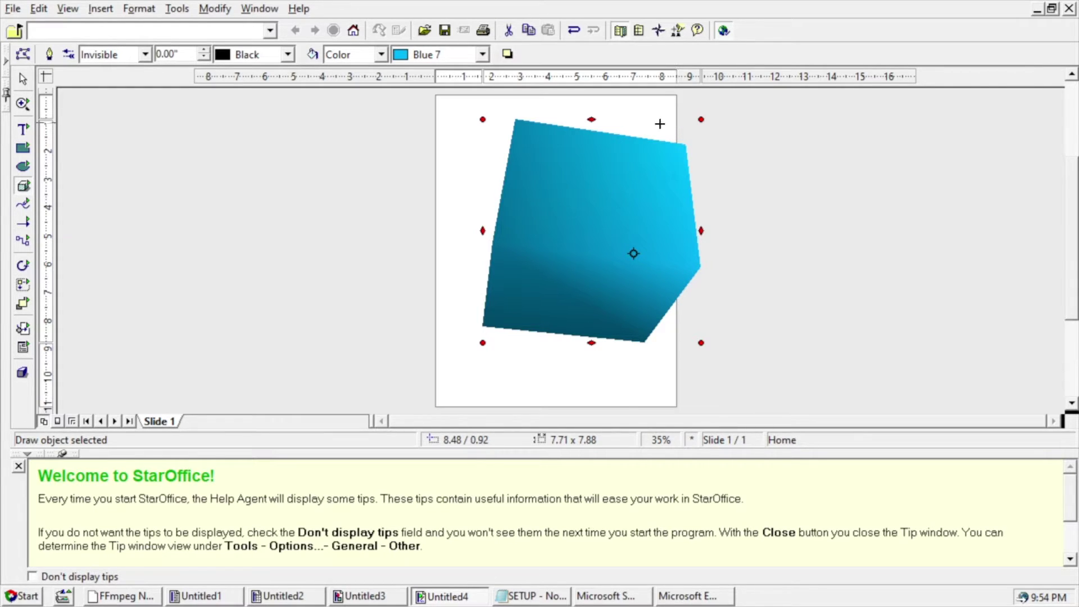
Step: Draw a blue rectangle overlapping the cube's left side
click(24, 155)
drag(229, 161, 489, 339)
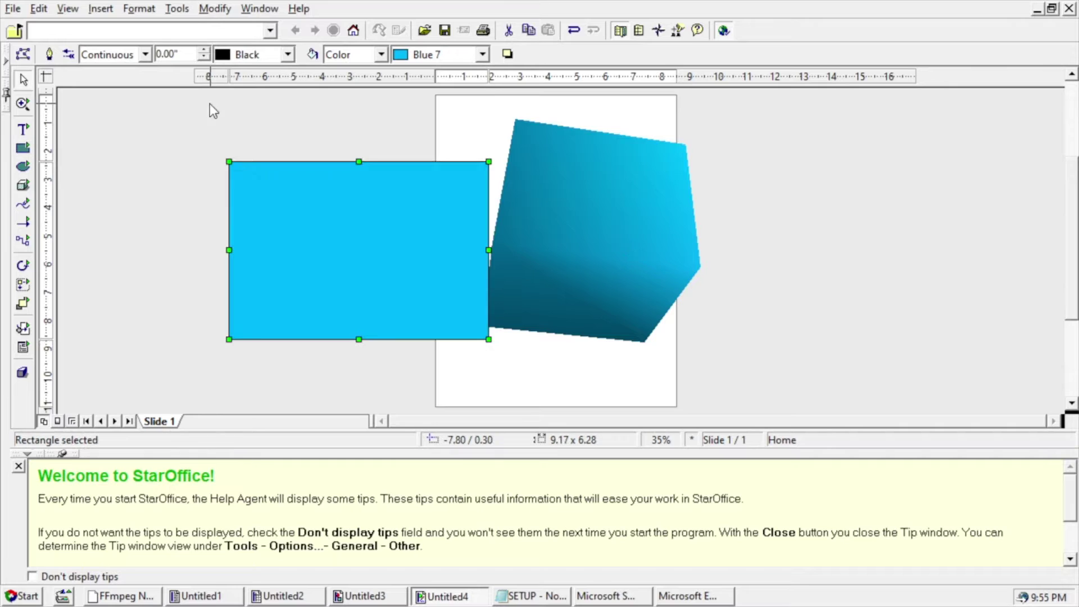
click(42, 7)
click(33, 8)
click(12, 8)
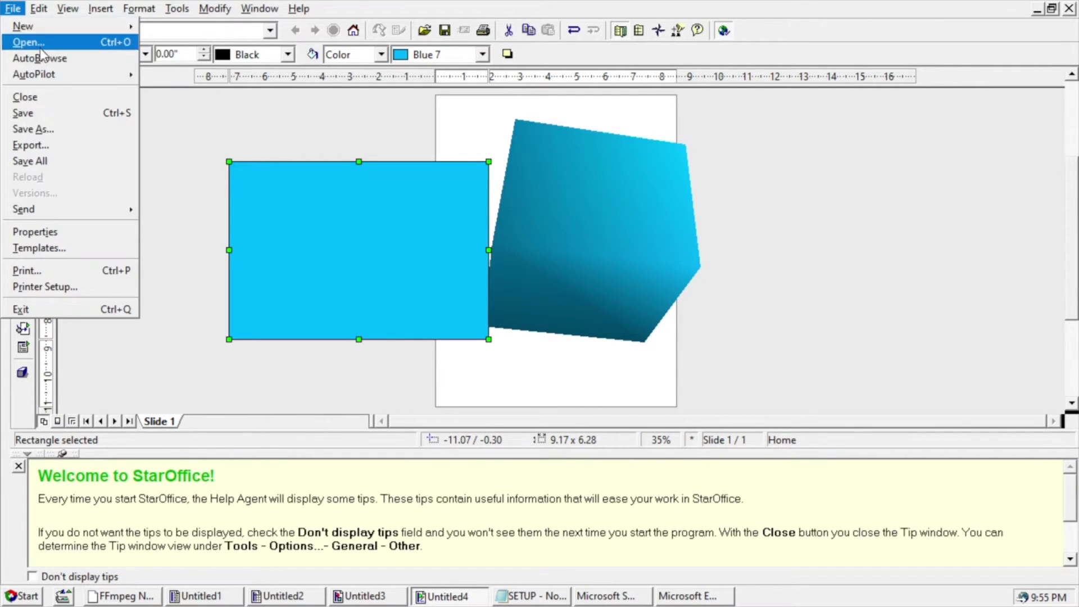
mouse_move(45, 25)
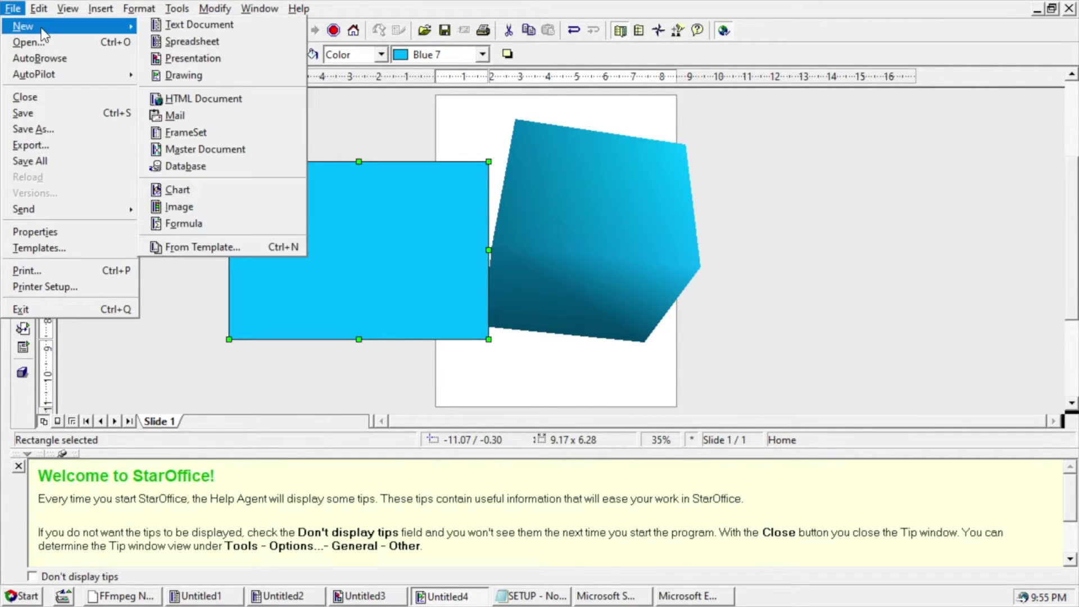
Step: Start a new HTML page reading 'This is my website' and place a push button after it
click(201, 95)
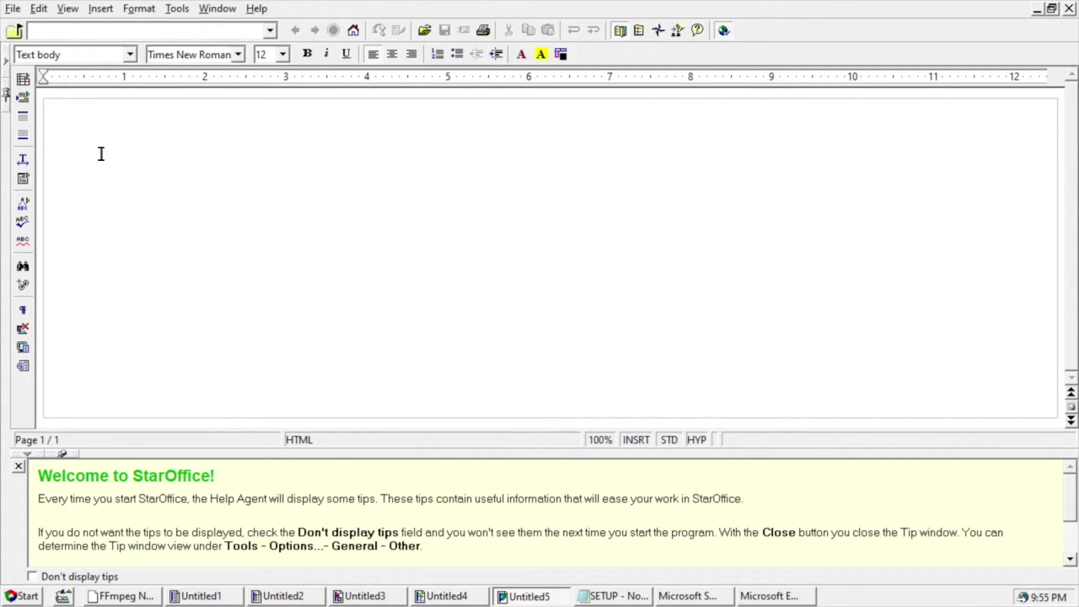
text(This is my website)
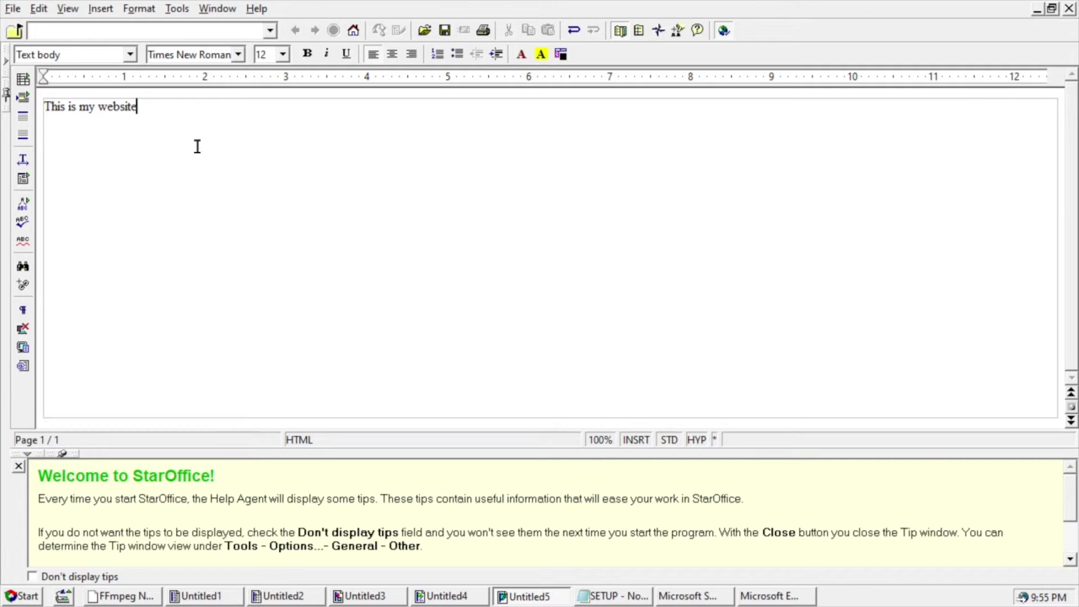
click(24, 179)
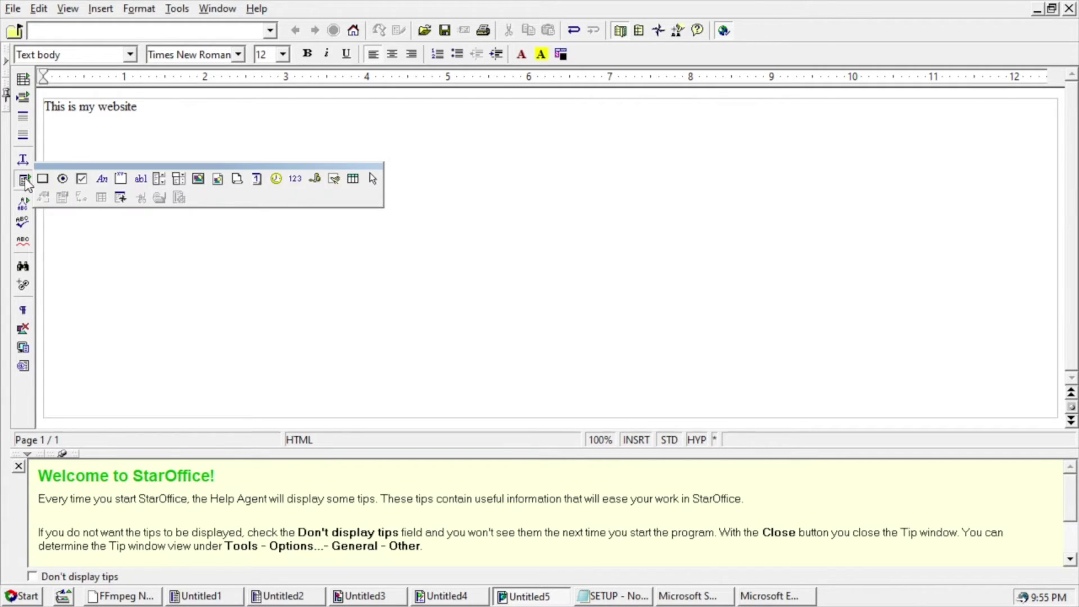
click(44, 180)
drag(89, 162, 234, 226)
Step: Insert a 5-column, 2-row table, then attempt another new document and dismiss the outbox error
click(24, 80)
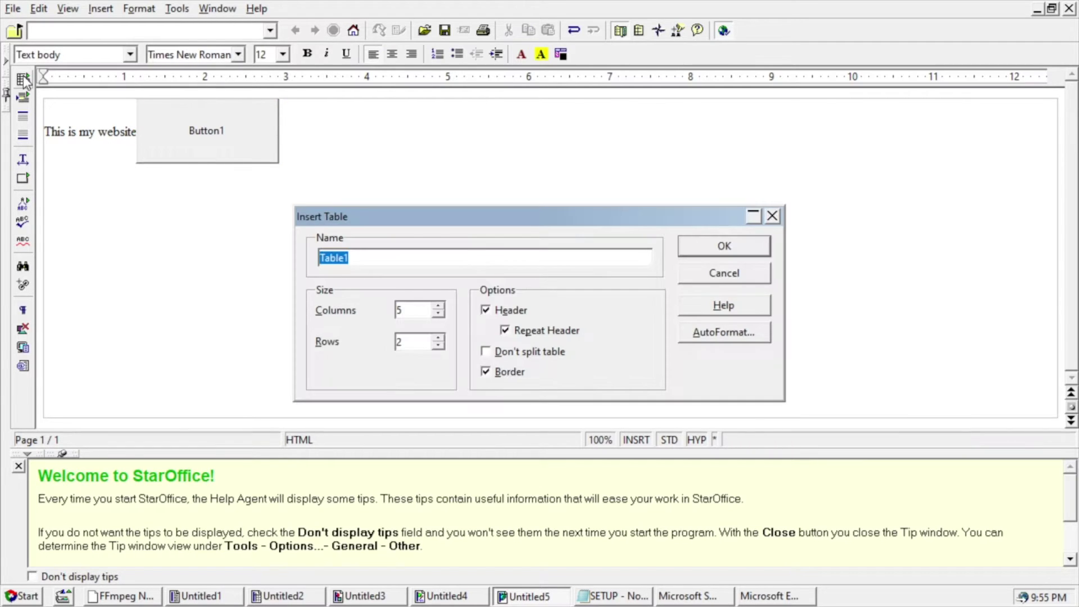
click(717, 248)
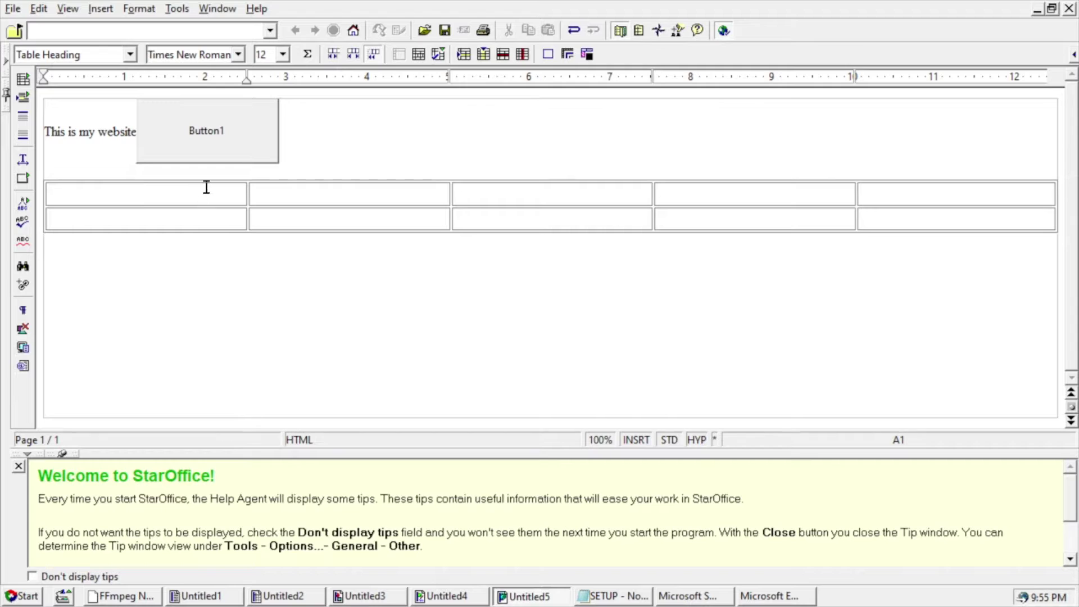
click(42, 9)
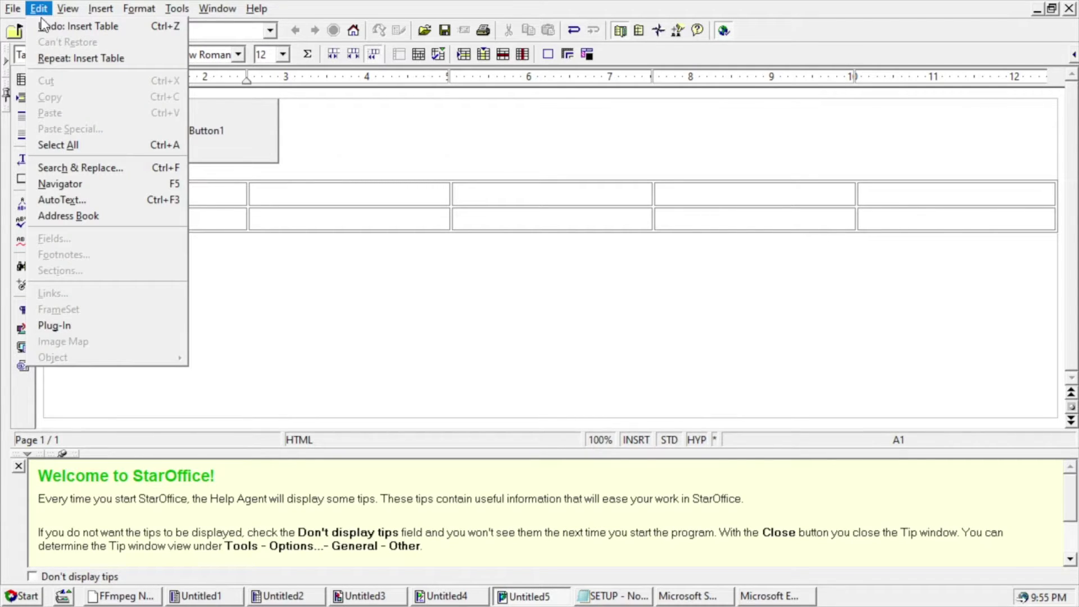
click(38, 8)
click(12, 8)
mouse_move(25, 26)
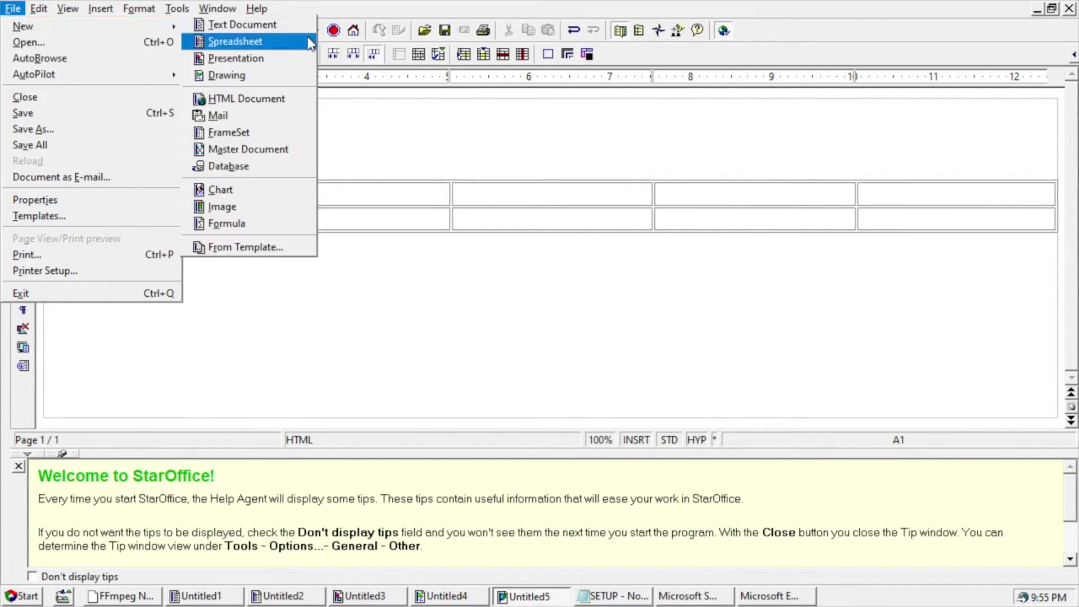
click(273, 120)
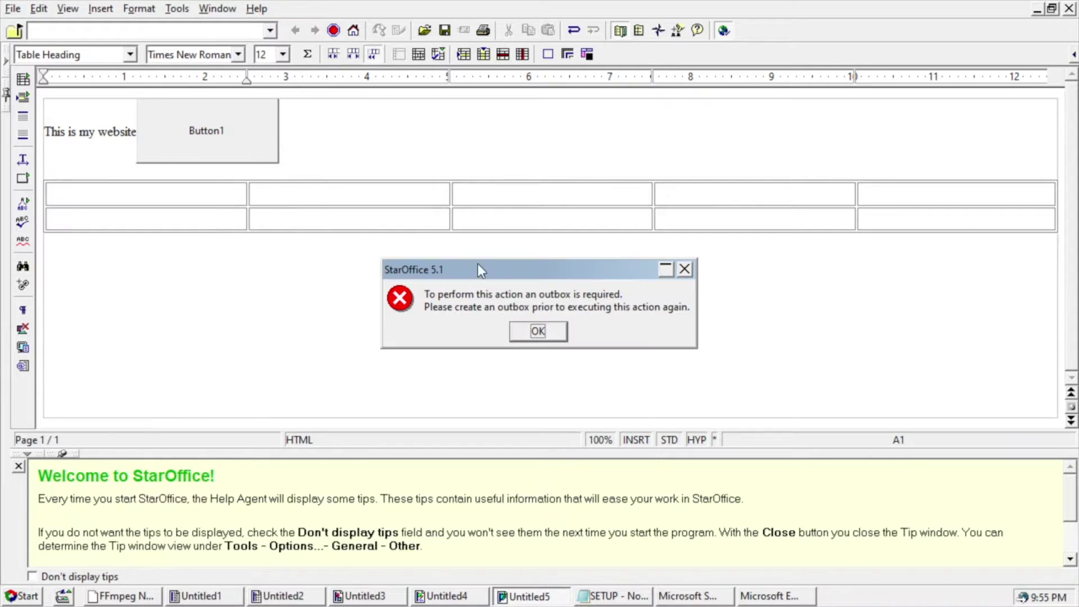
click(524, 331)
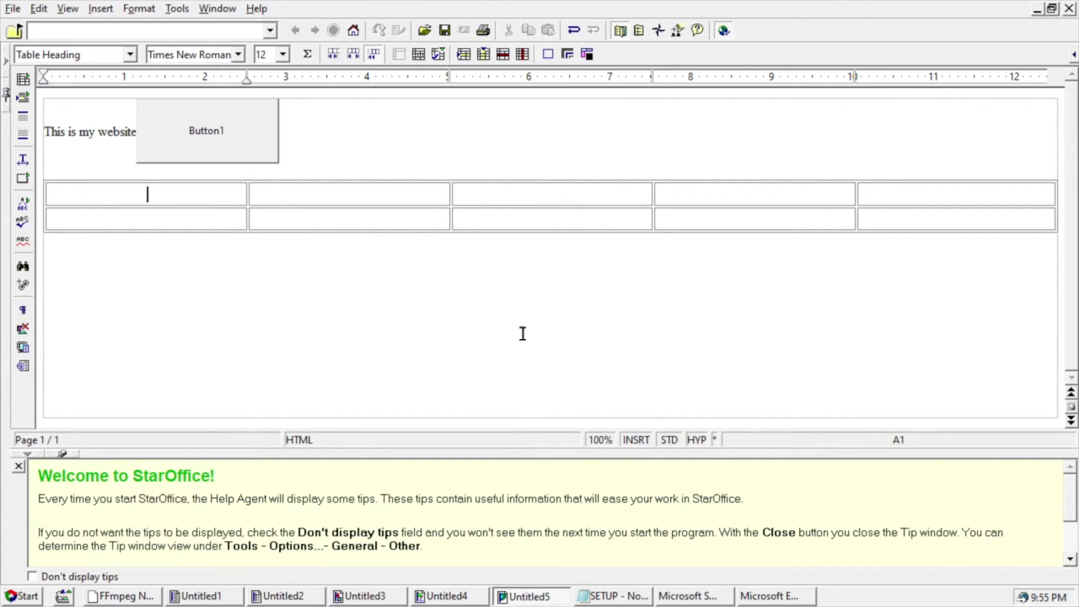
Step: Create a new frameset document from File > New > FrameSet
click(12, 8)
mouse_move(22, 27)
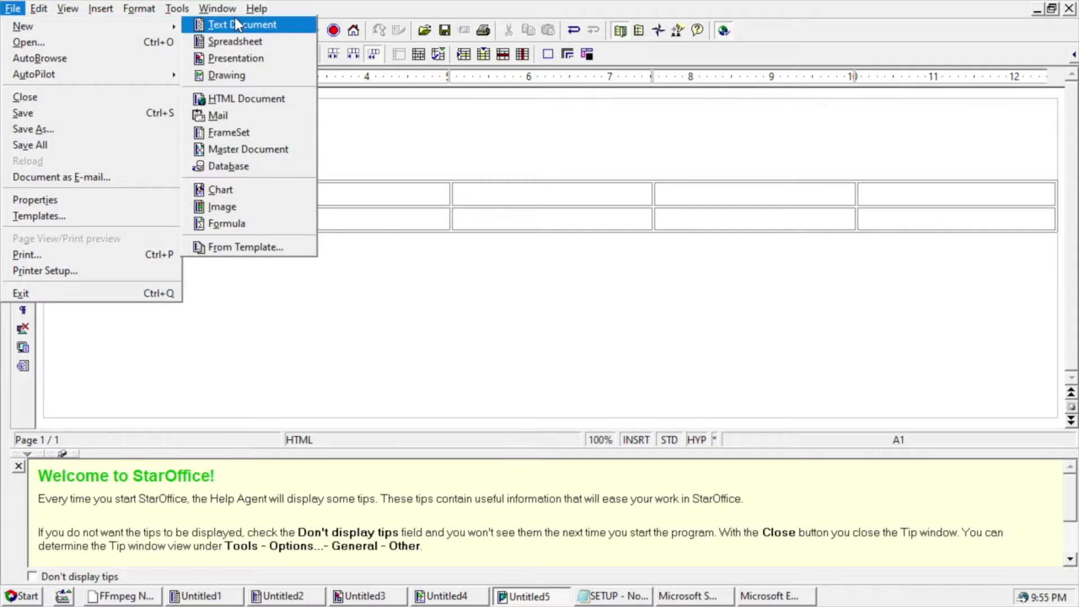
click(234, 129)
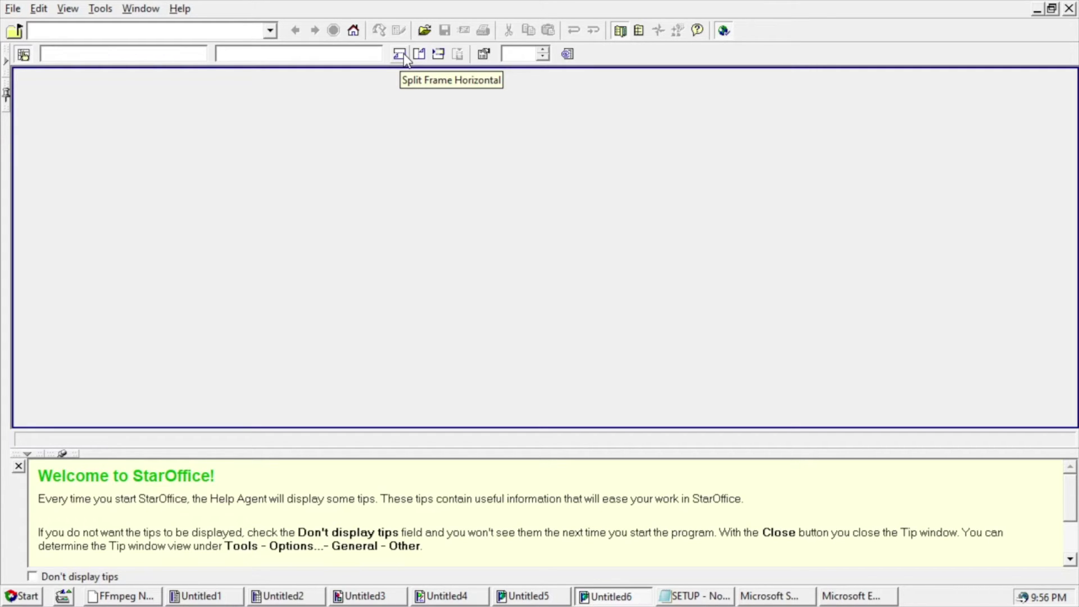
Step: Create a new master document, which opens together with its Navigator
click(13, 8)
mouse_move(132, 26)
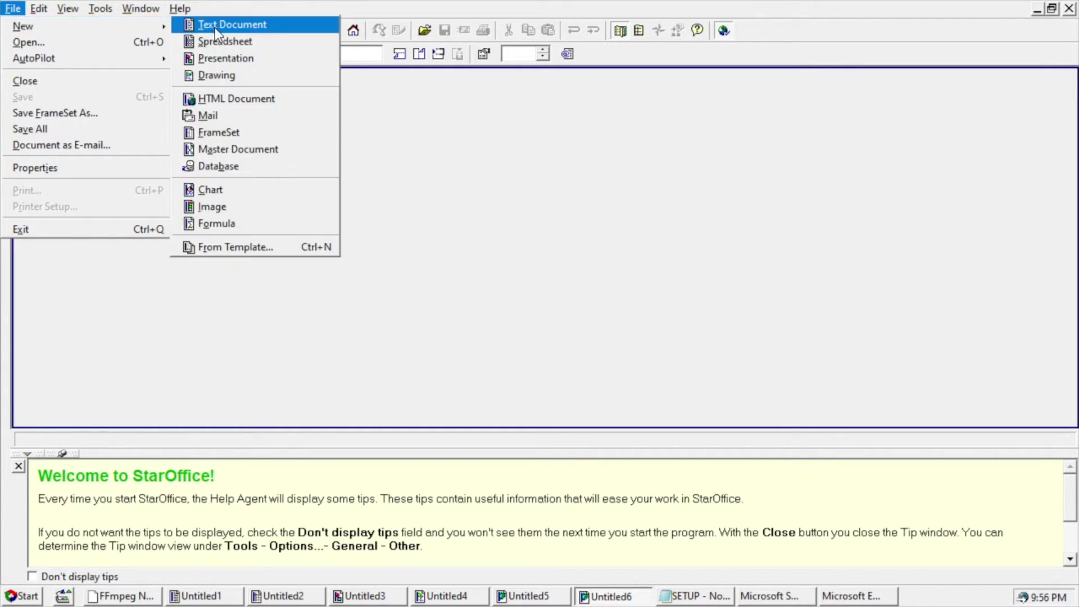
click(225, 151)
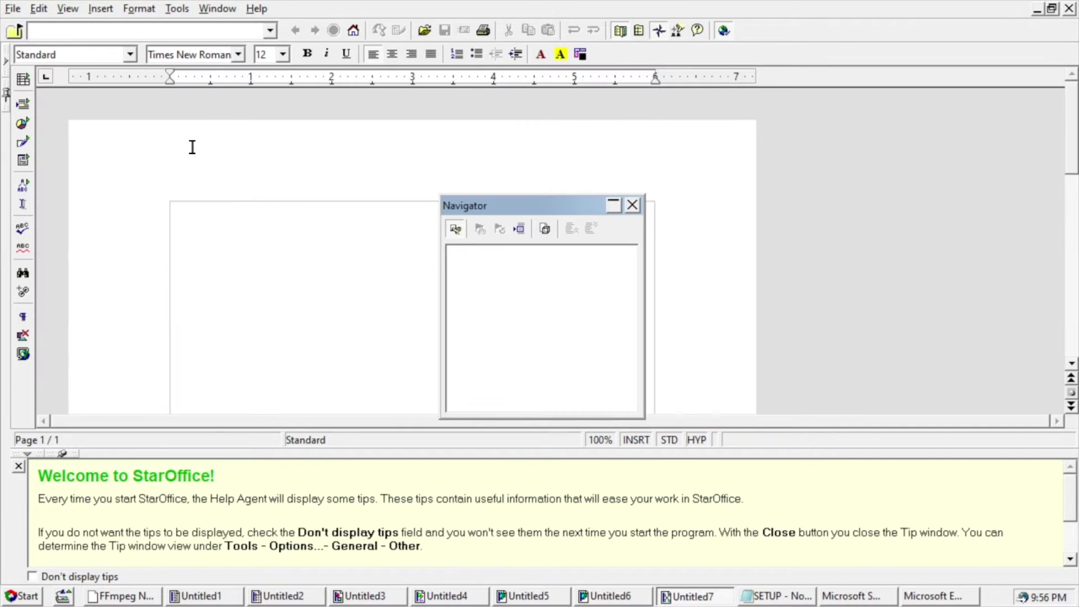
click(16, 9)
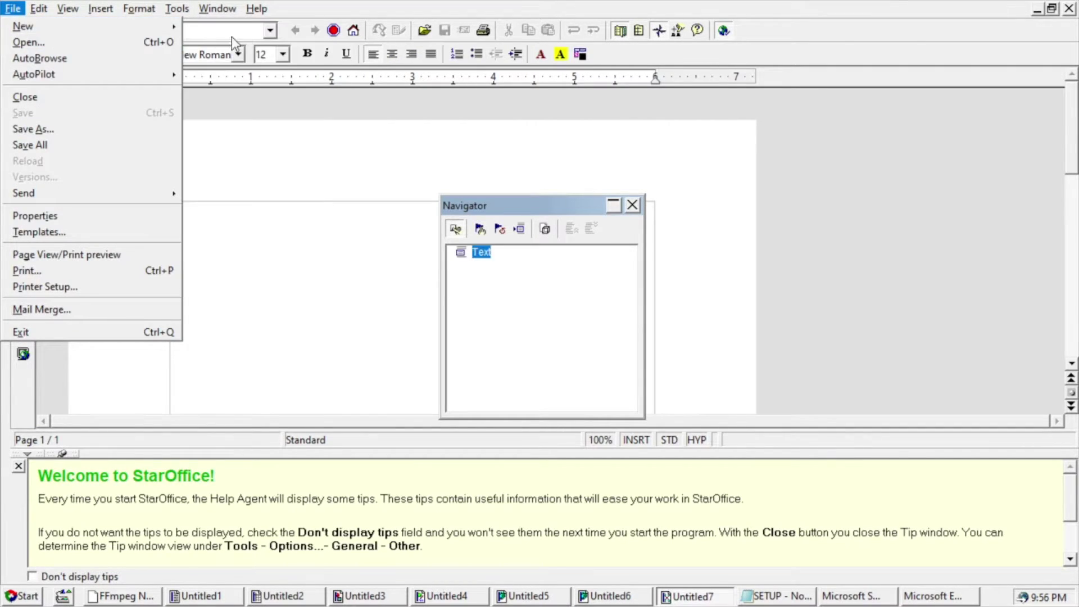
Step: Start a new database, first naming it 'my database', then renaming it to fgg
mouse_move(161, 29)
click(232, 168)
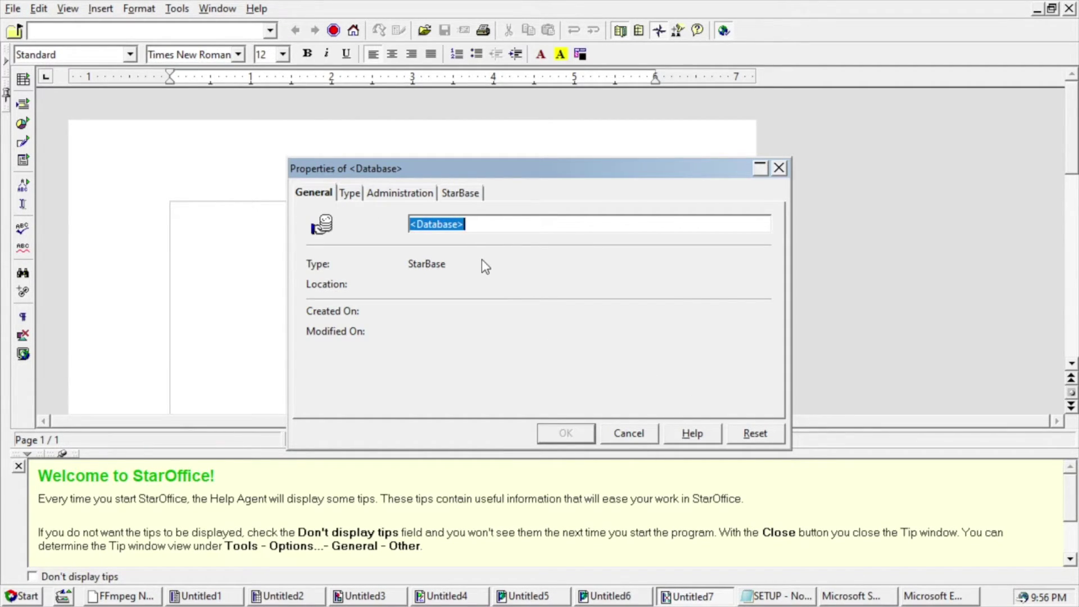
text(my database)
click(426, 224)
key(BackSpace)
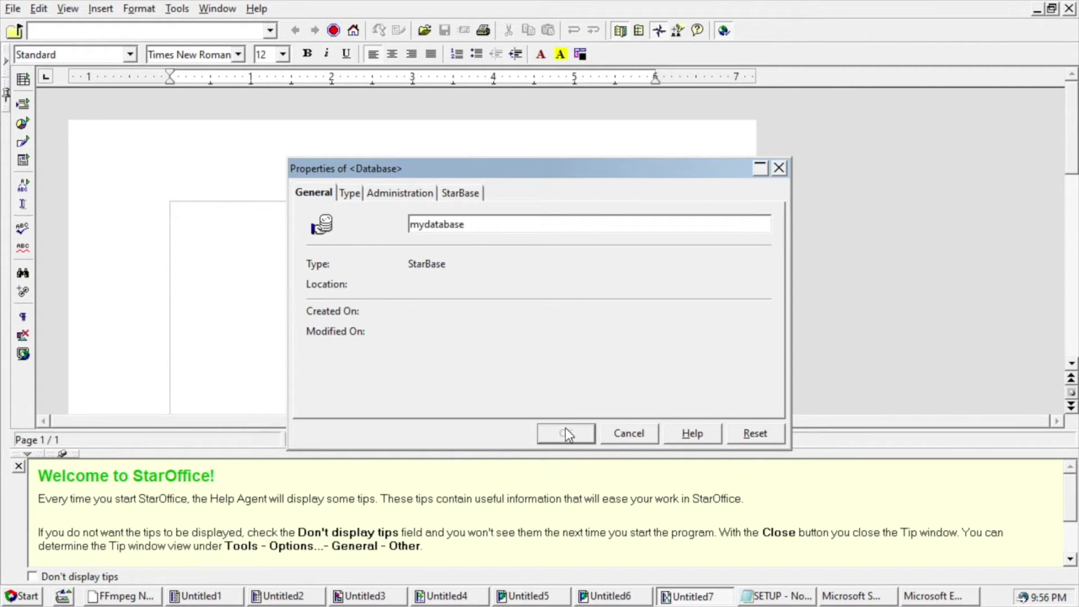
double_click(439, 228)
key(Delete)
click(359, 198)
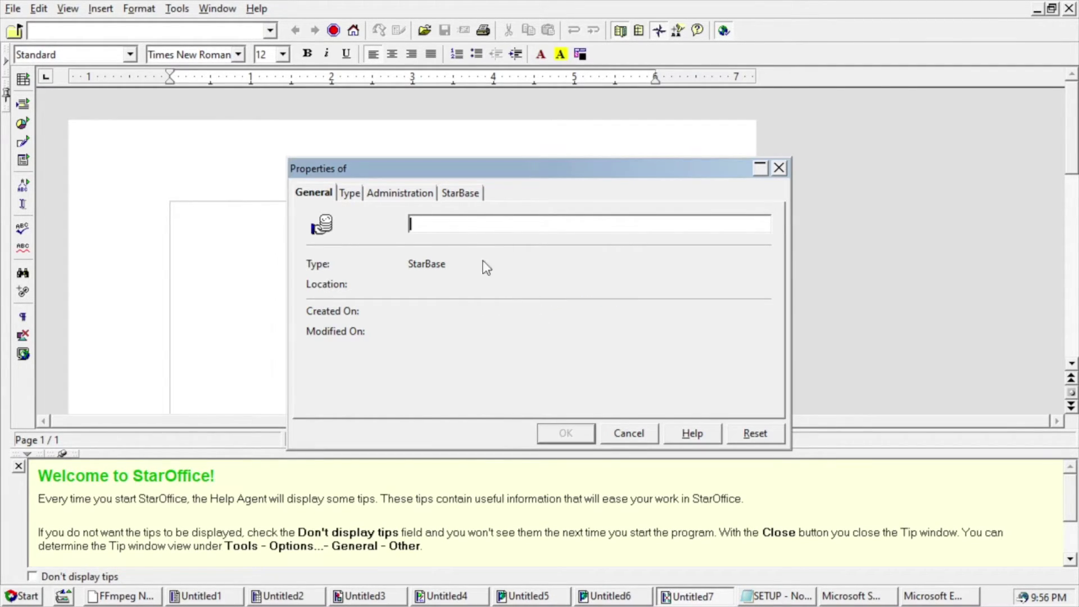
text(fgg)
Step: Review the Type tab's list of database types, keeping StarBase selected
click(358, 192)
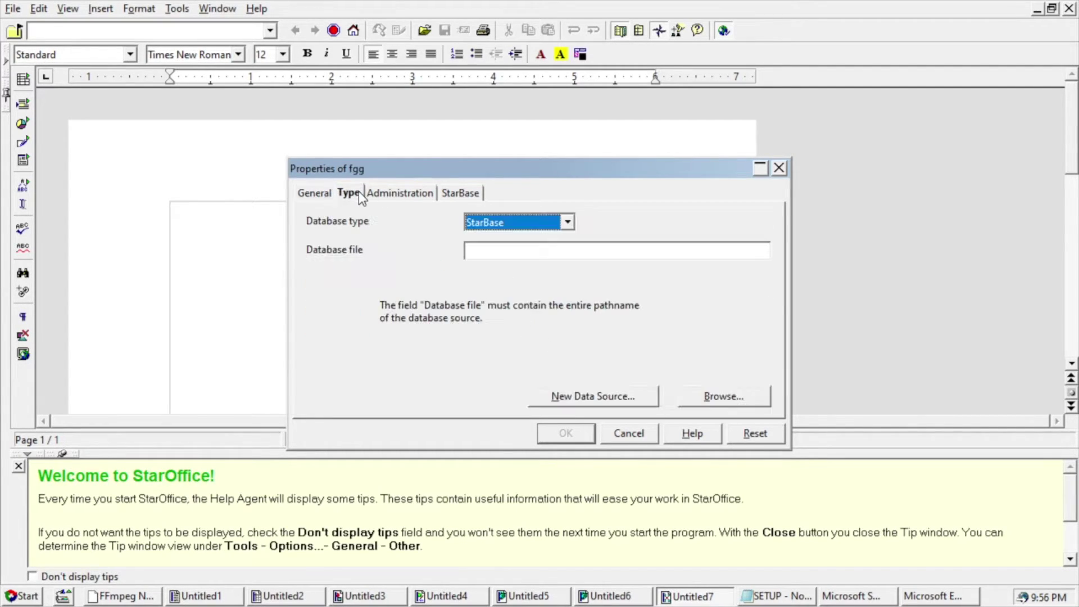
click(318, 193)
click(350, 194)
click(495, 225)
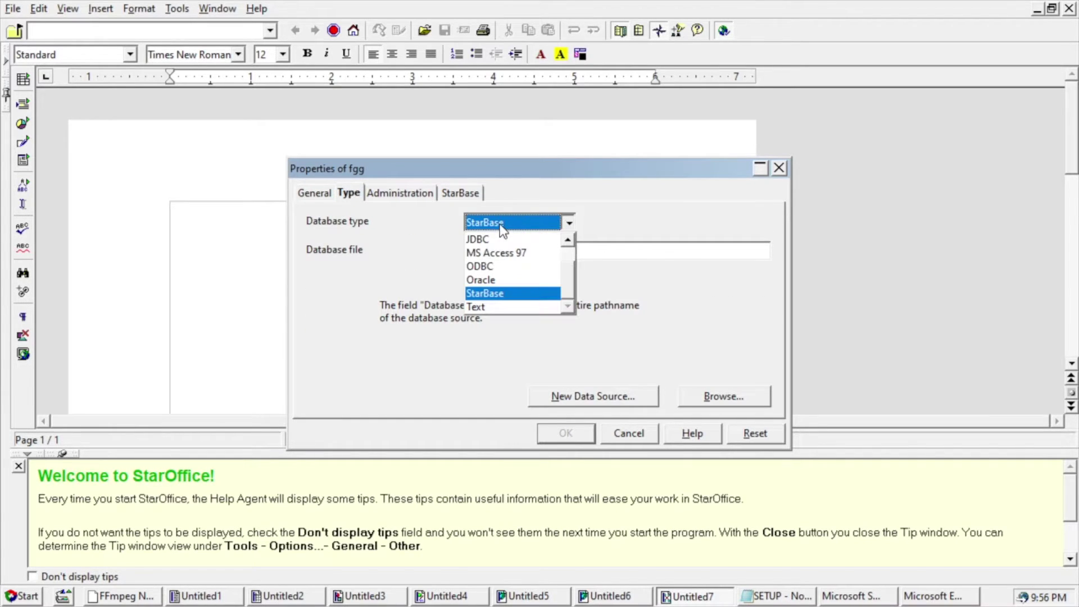
click(568, 241)
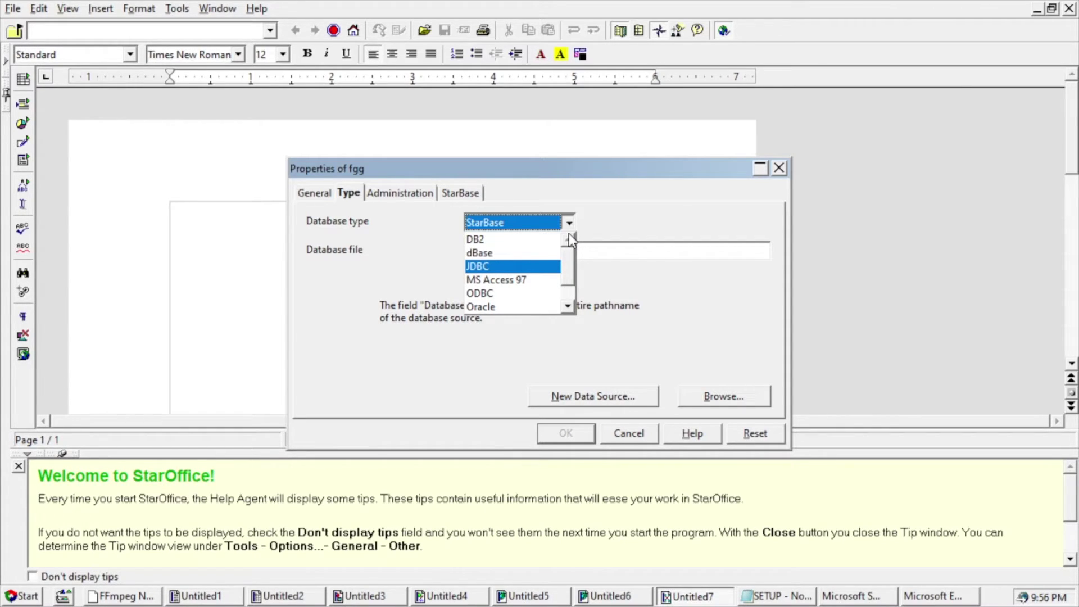
scroll(569, 278, down, 1)
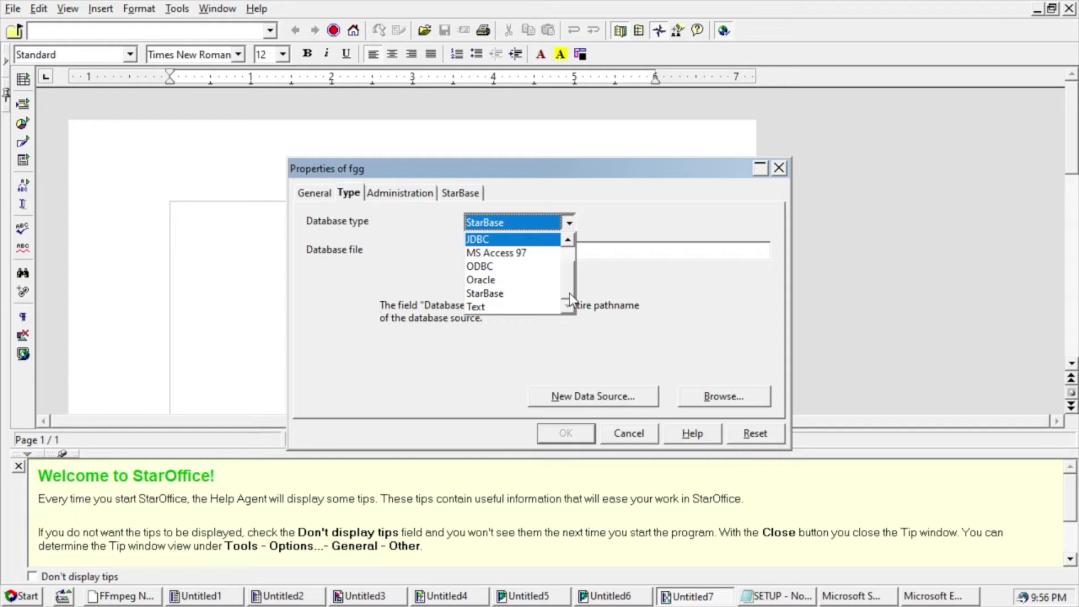
scroll(568, 271, up, 1)
click(444, 258)
Step: Look through the Administration and StarBase tabs, then cancel the fgg database properties
click(502, 256)
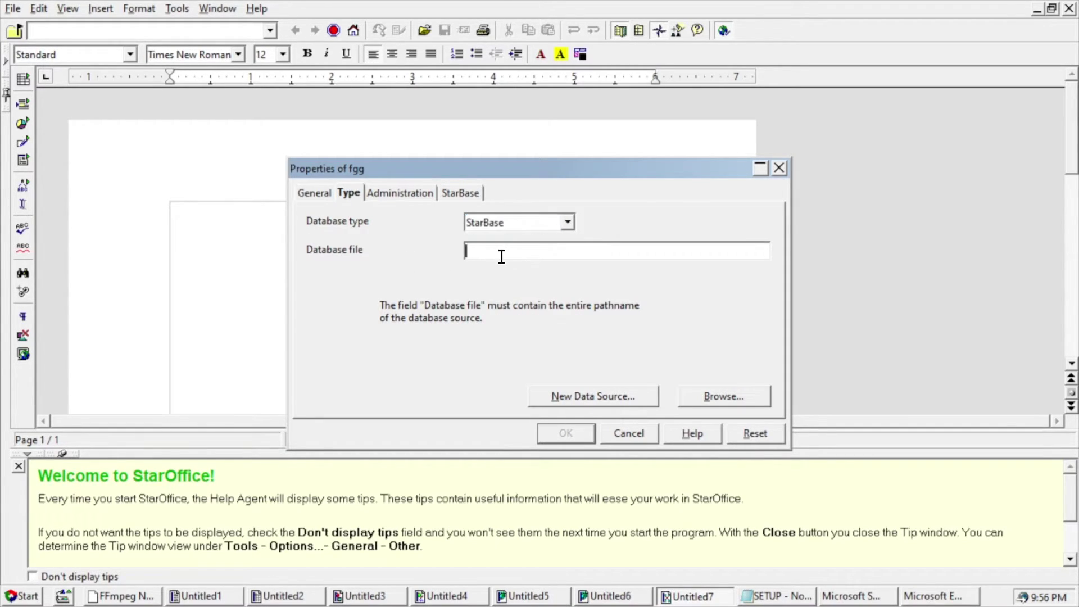
click(407, 191)
click(453, 194)
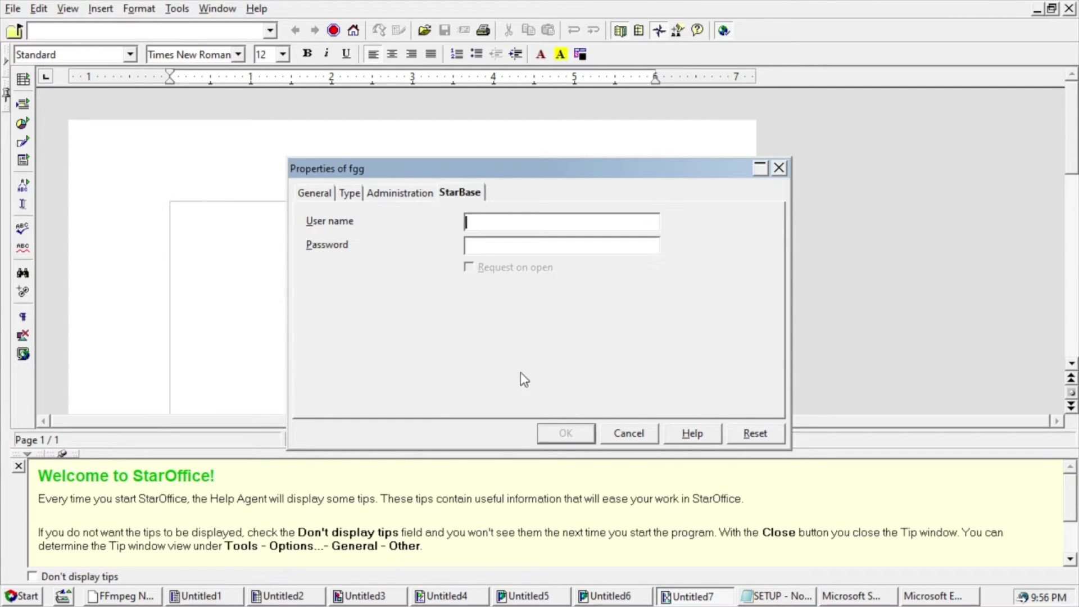
click(405, 191)
click(349, 193)
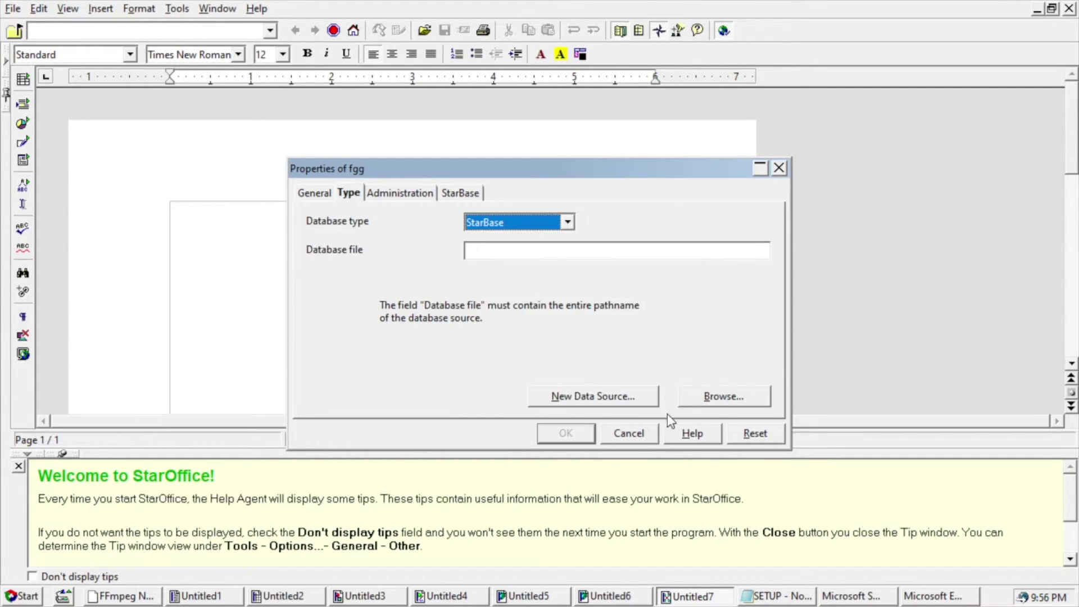
click(627, 434)
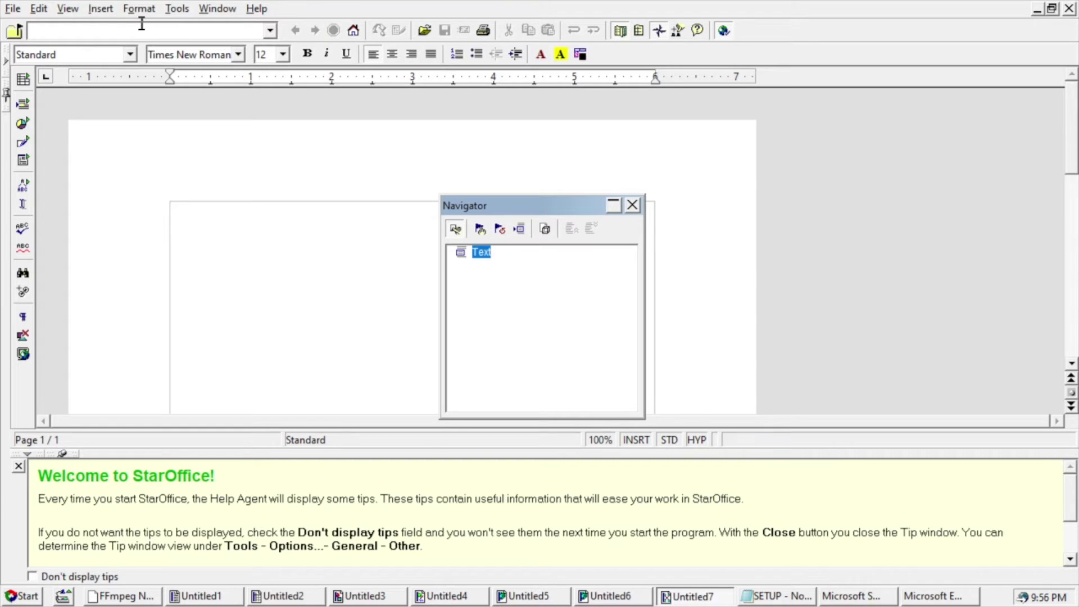
Step: Create a new sample column chart document
click(12, 8)
mouse_move(22, 29)
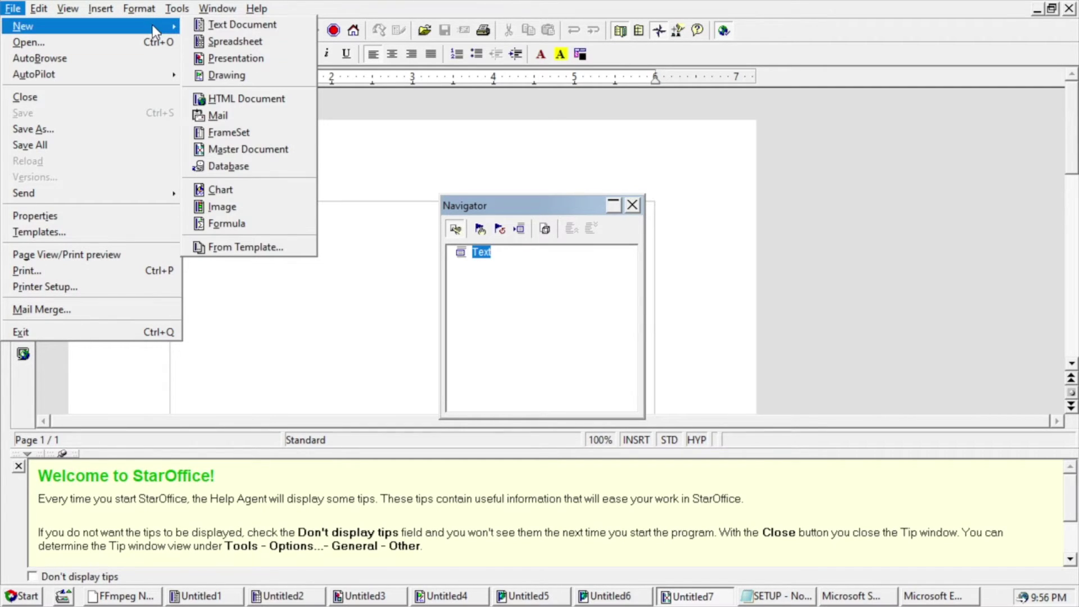
click(251, 194)
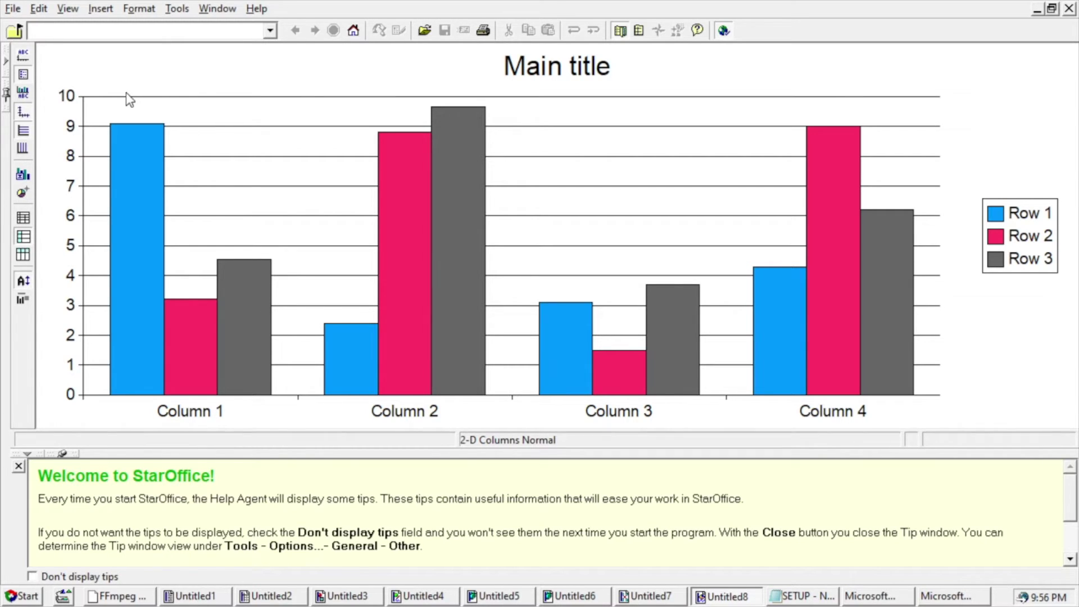
Step: Create a 256×256 image with a blue filled rectangle overlapped by a blue filled ellipse
click(16, 6)
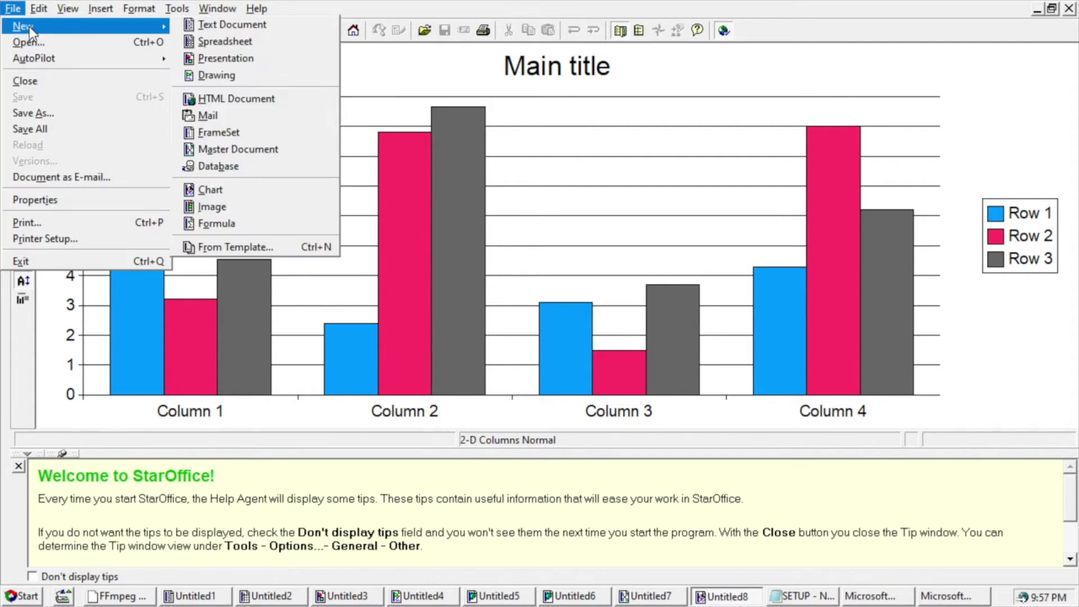
mouse_move(34, 26)
click(194, 208)
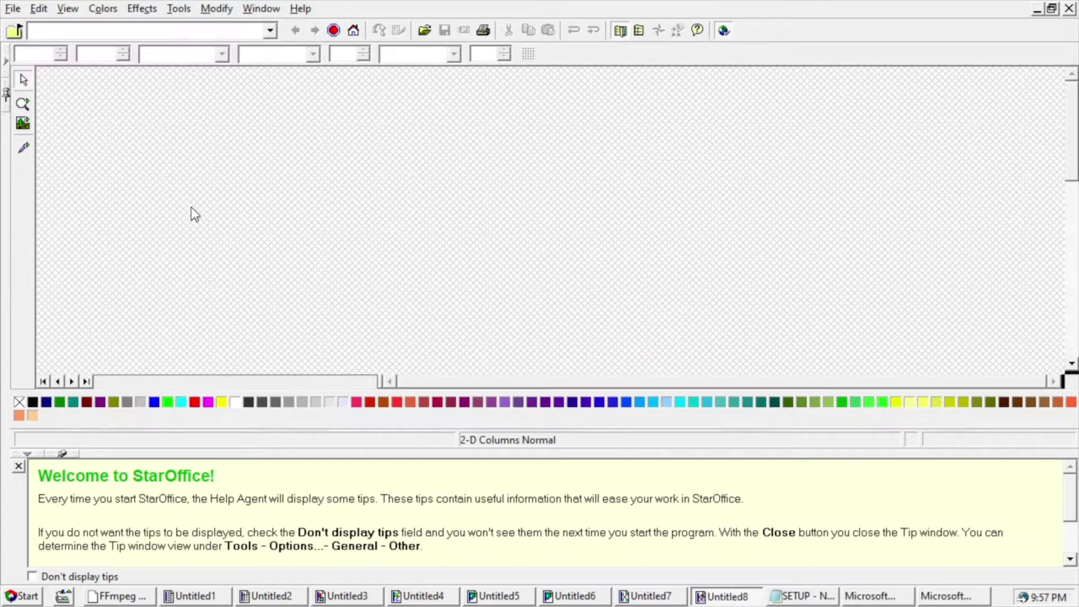
click(655, 268)
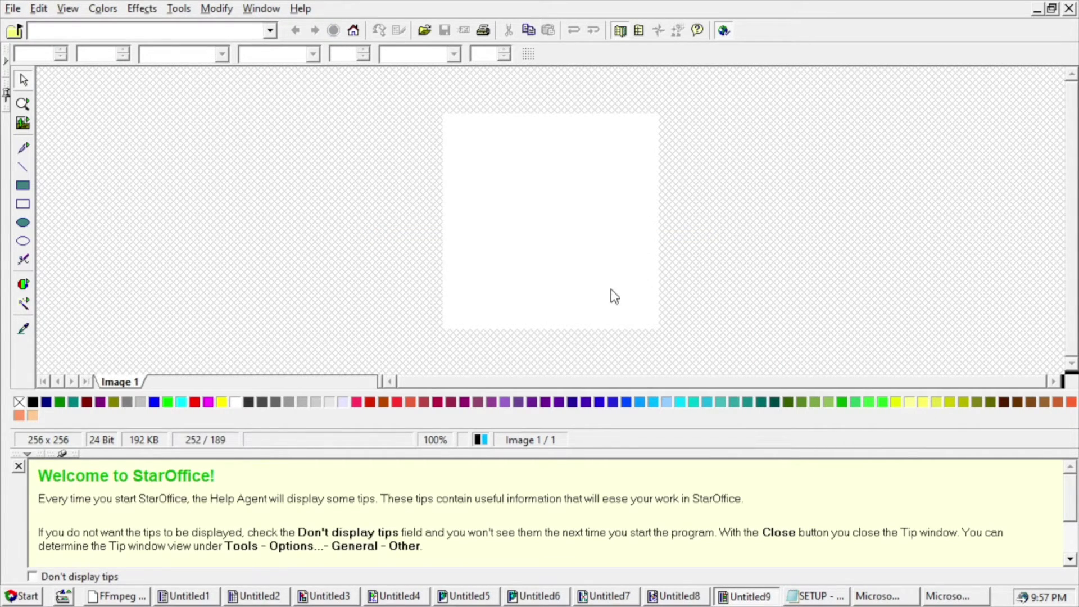
click(23, 185)
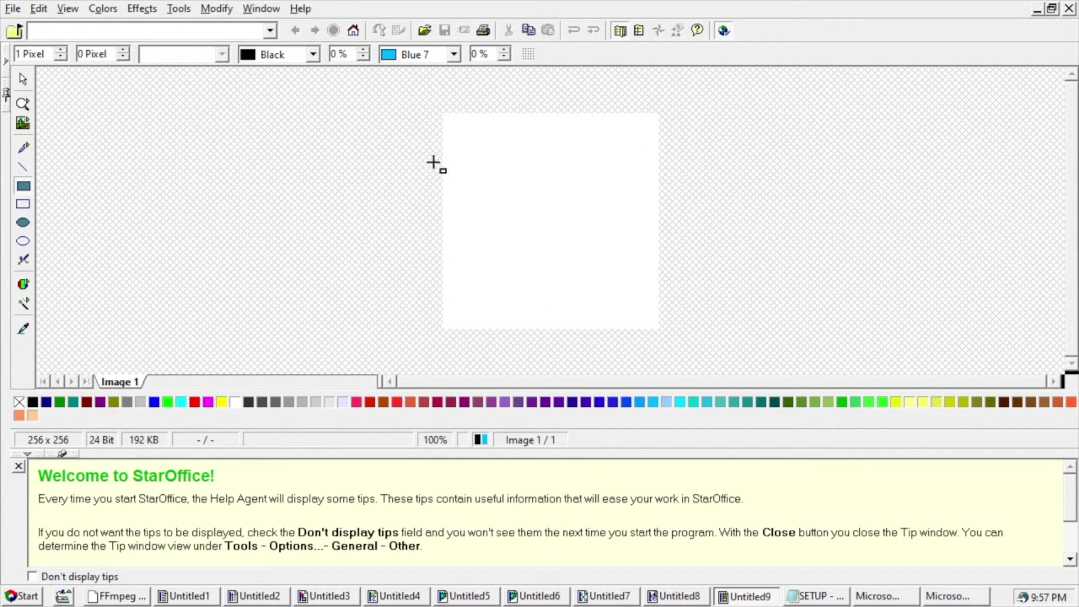
drag(475, 163, 602, 272)
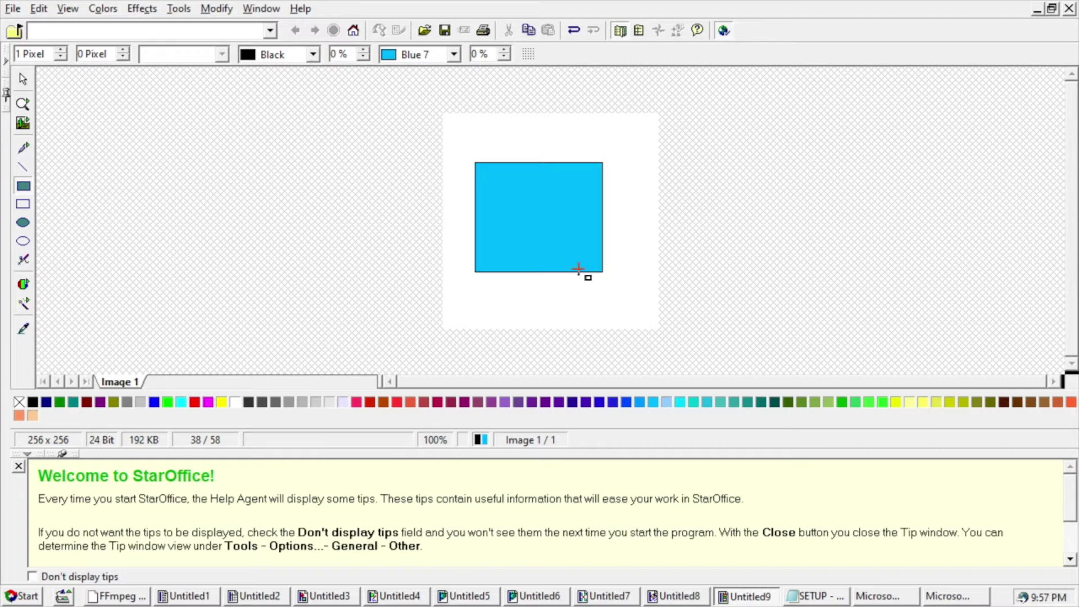
click(23, 222)
drag(386, 211, 583, 264)
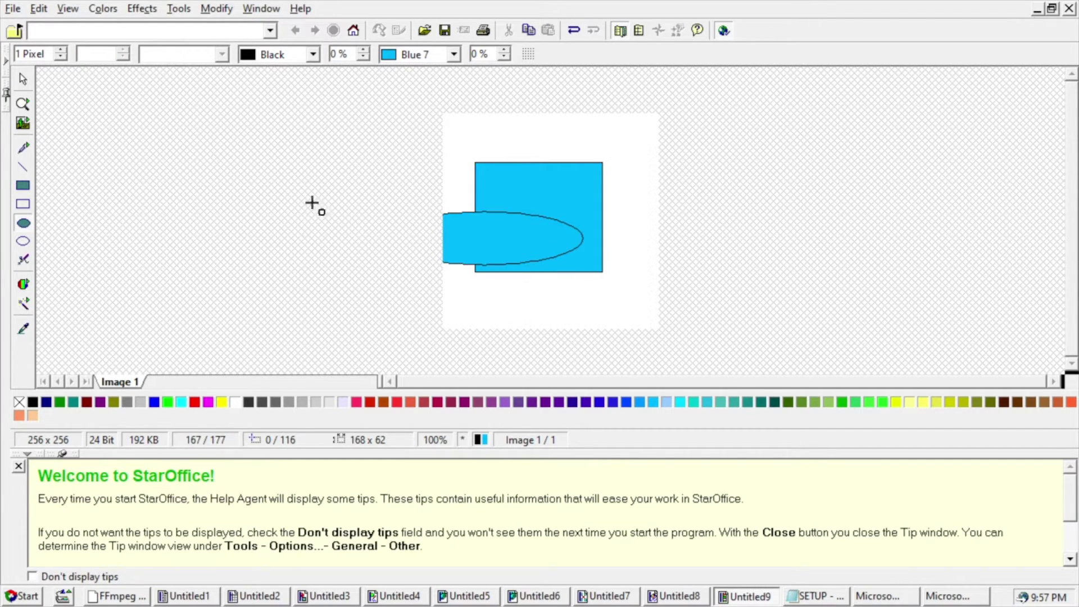
click(12, 8)
Step: Create a new formula document and type fghf in the Commands window
mouse_move(34, 26)
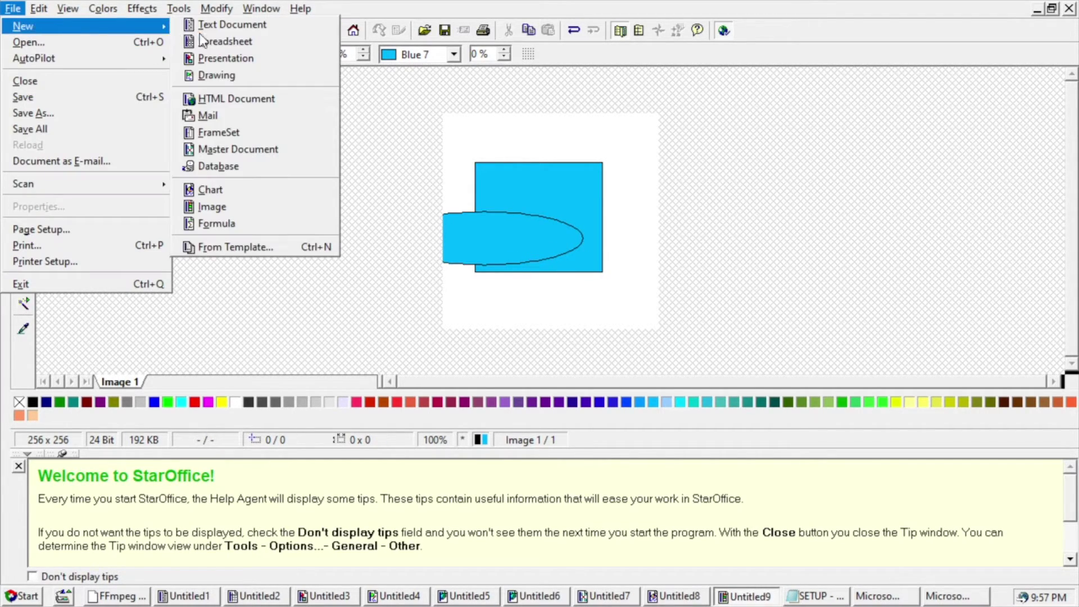
click(199, 223)
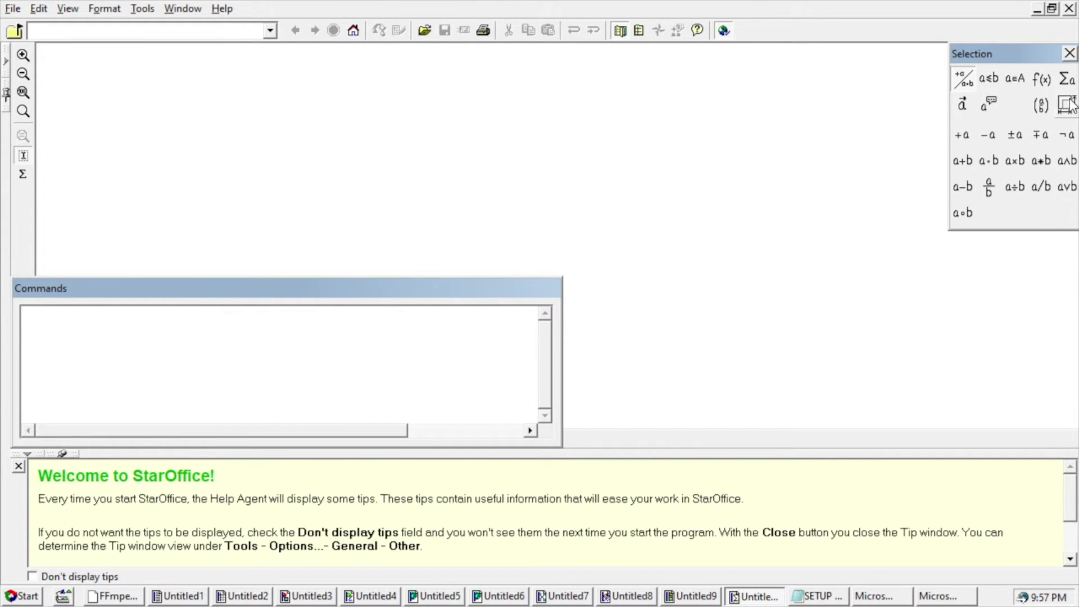
click(989, 79)
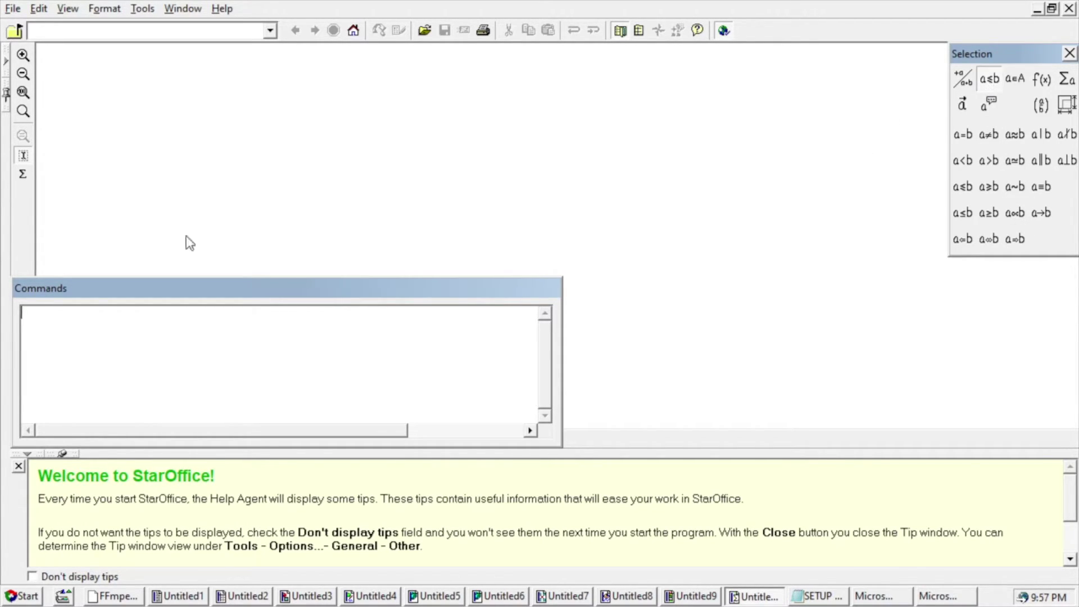
text(fghf)
Step: Append a chain of empty equals placeholders from the relation symbols
click(962, 79)
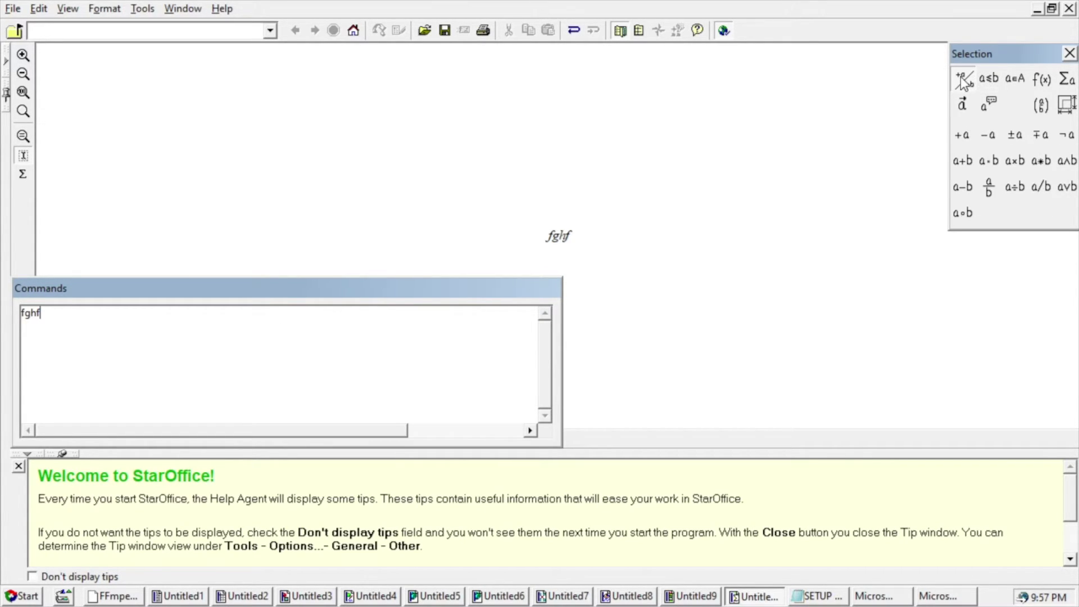
click(989, 78)
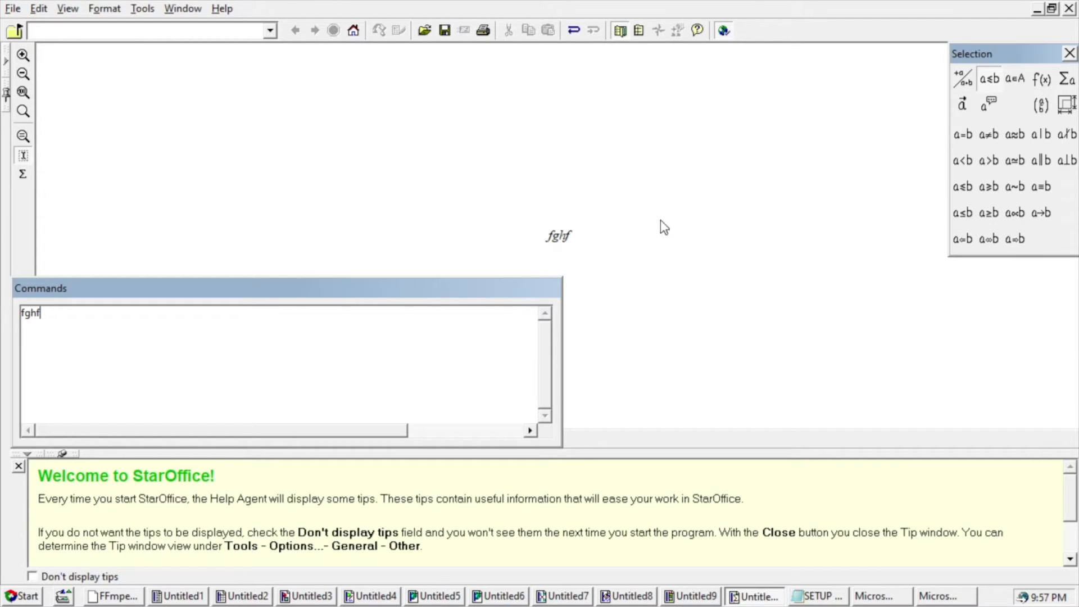
click(968, 135)
click(969, 135)
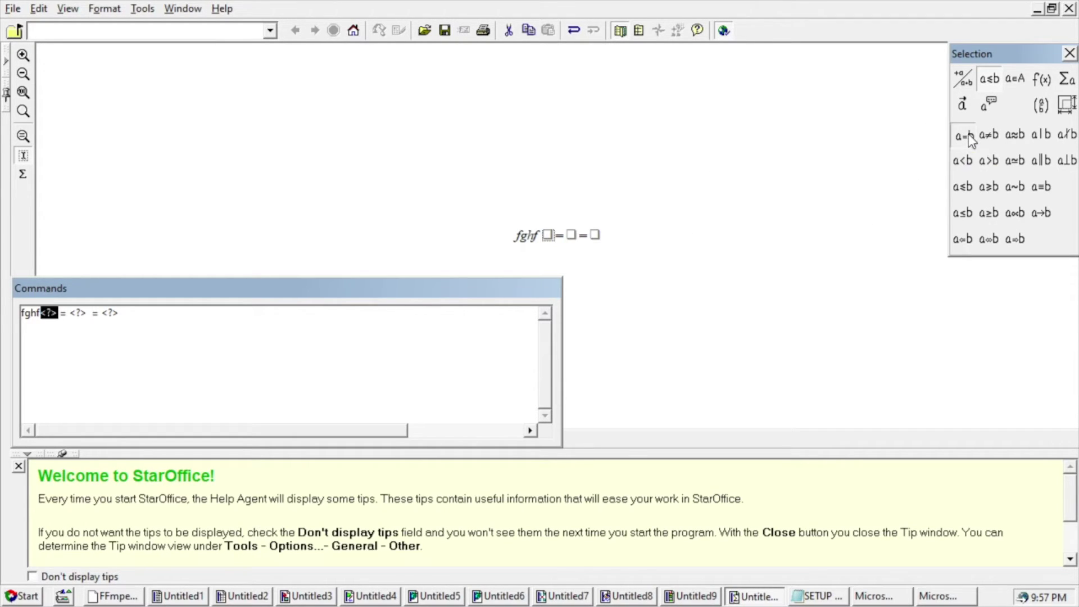
click(969, 135)
click(969, 135)
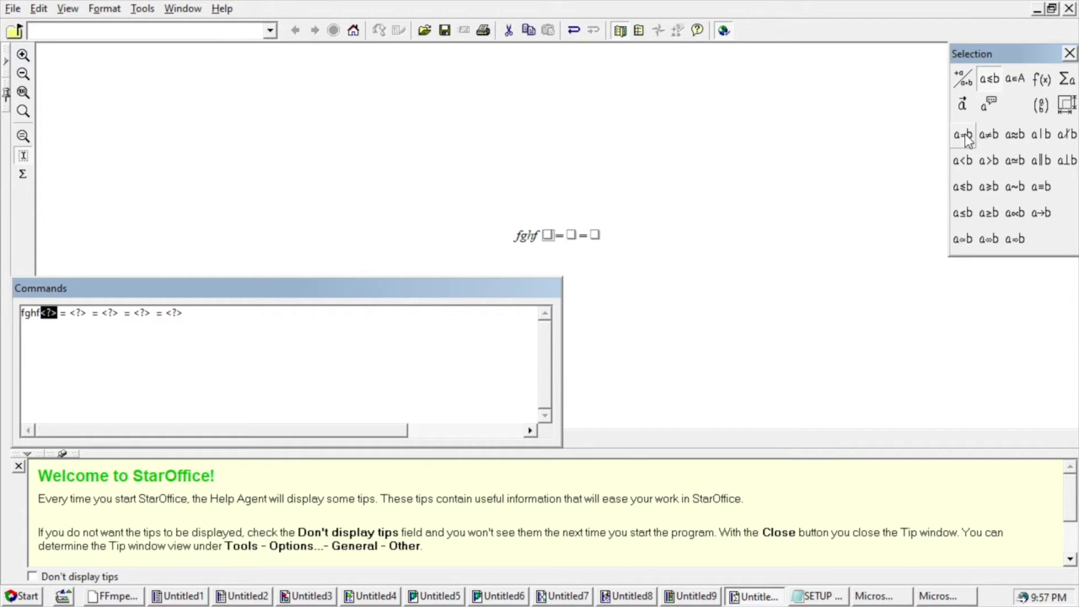
click(966, 84)
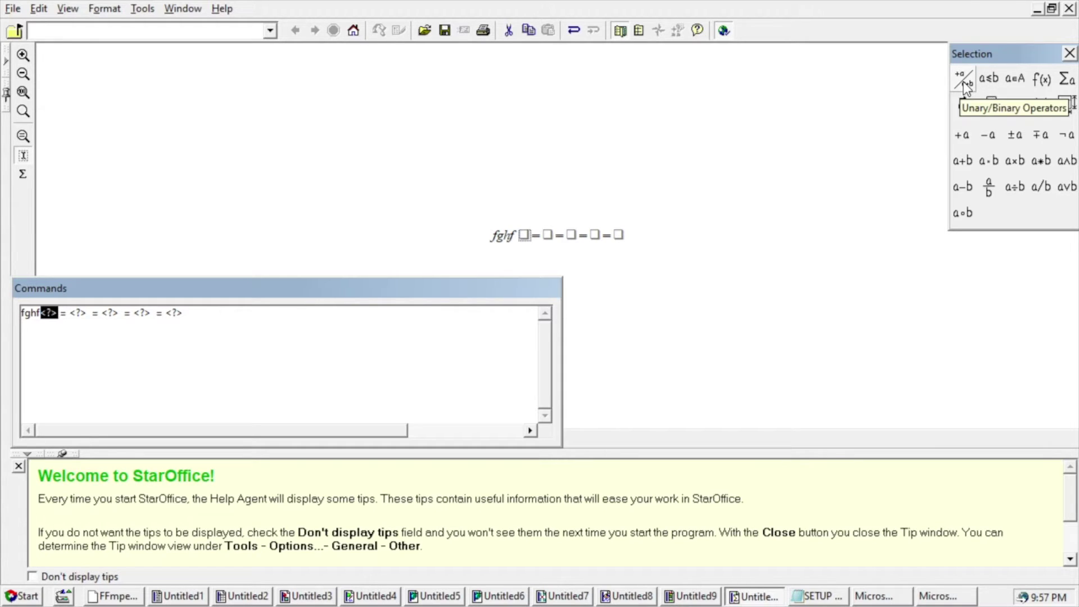
click(989, 79)
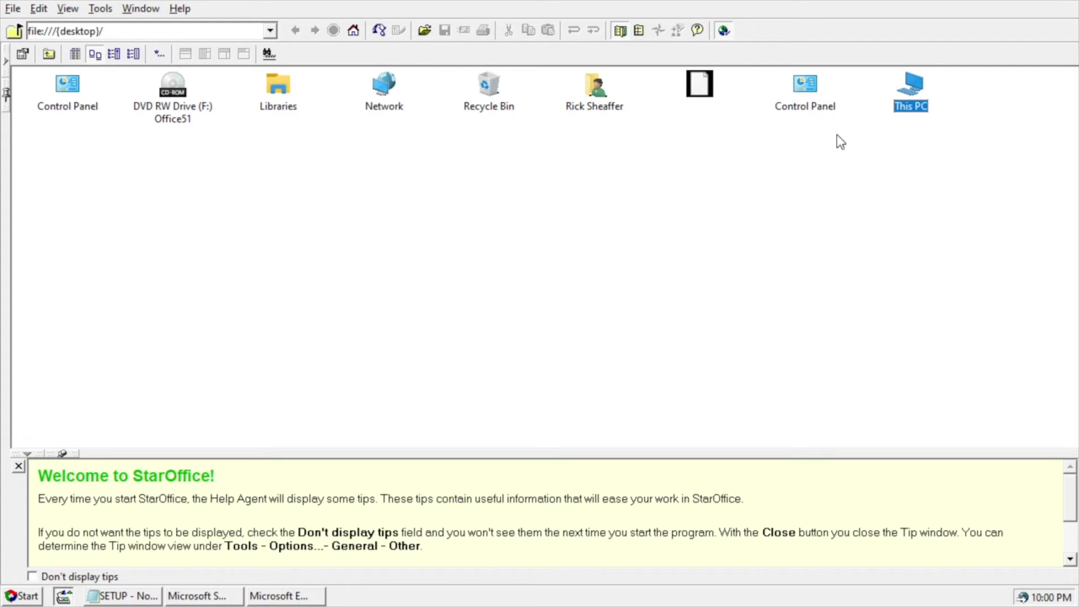
Step: Open and close This PC and Control Panel, then bring up the StarOffice launcher
double_click(909, 86)
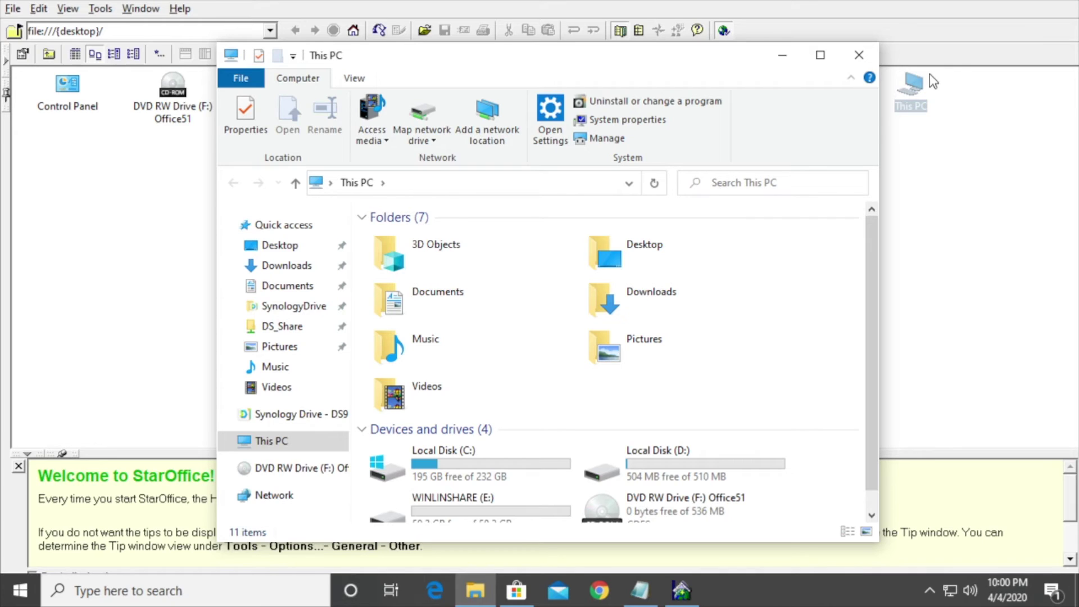
click(859, 55)
double_click(802, 84)
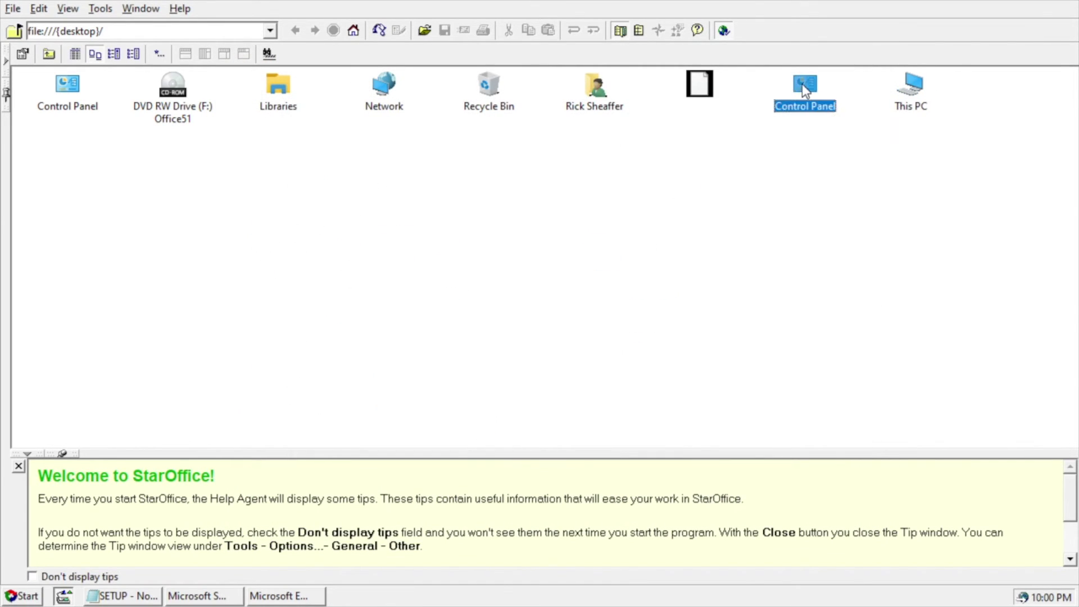
click(859, 54)
click(25, 597)
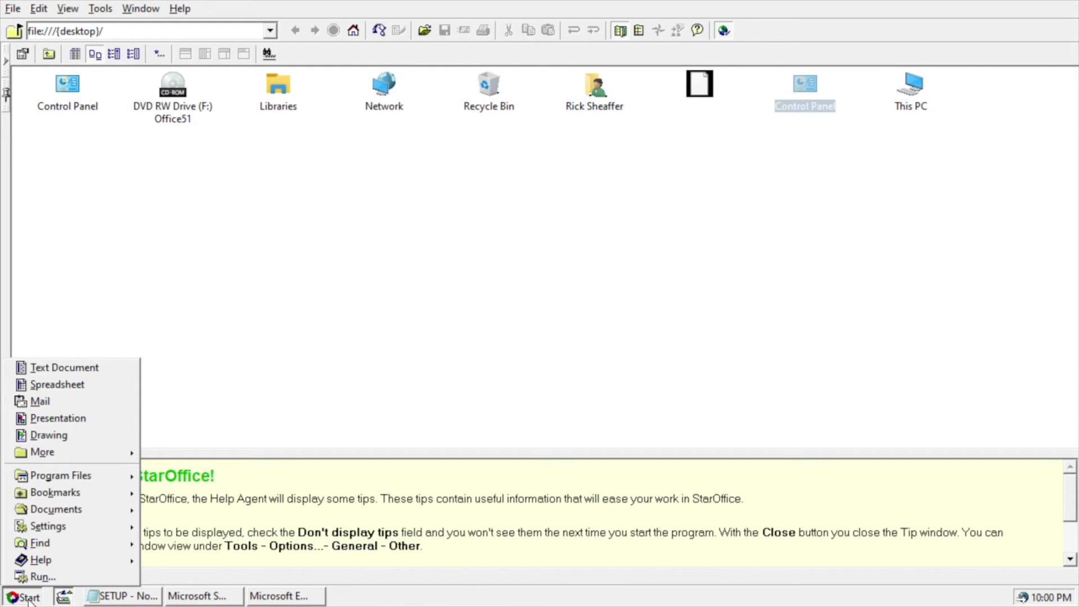
Step: Browse the Printers folder via Start > Settings, close it, and bring the Setup window forward
mouse_move(76, 483)
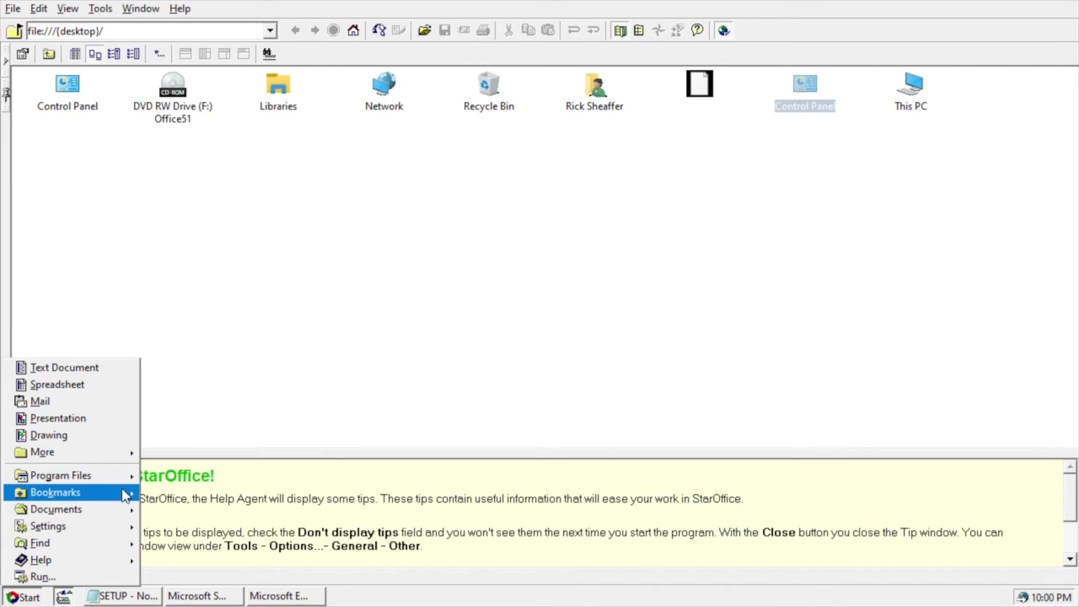
mouse_move(125, 478)
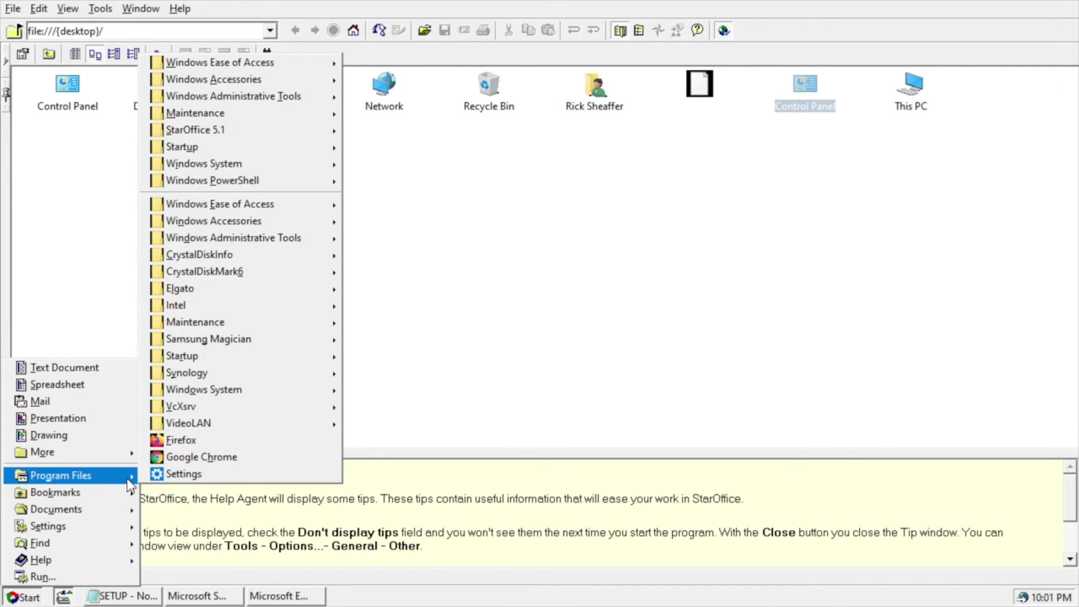
mouse_move(122, 500)
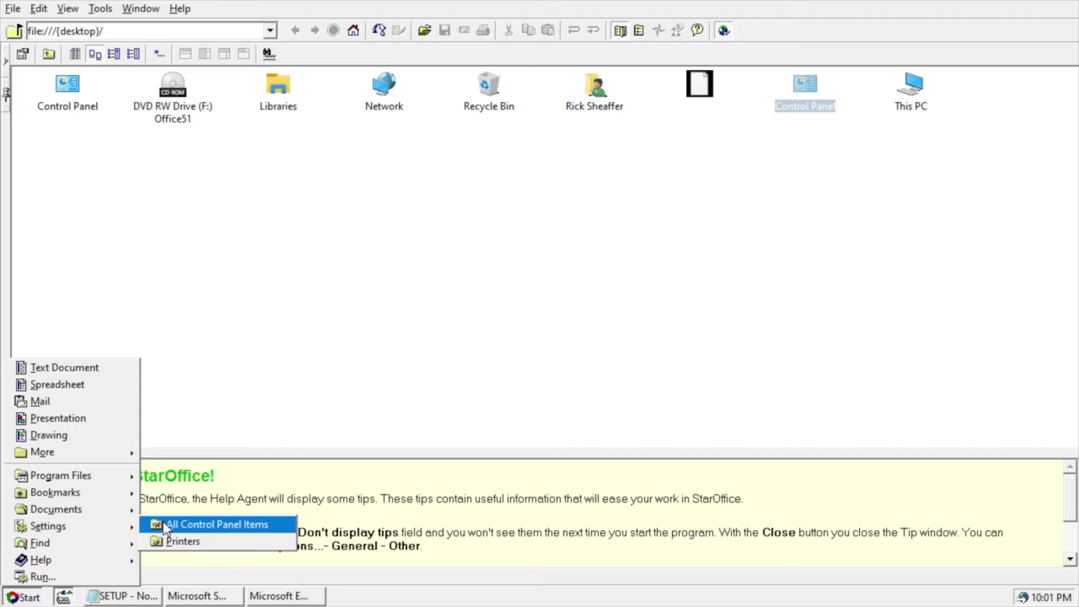
click(154, 539)
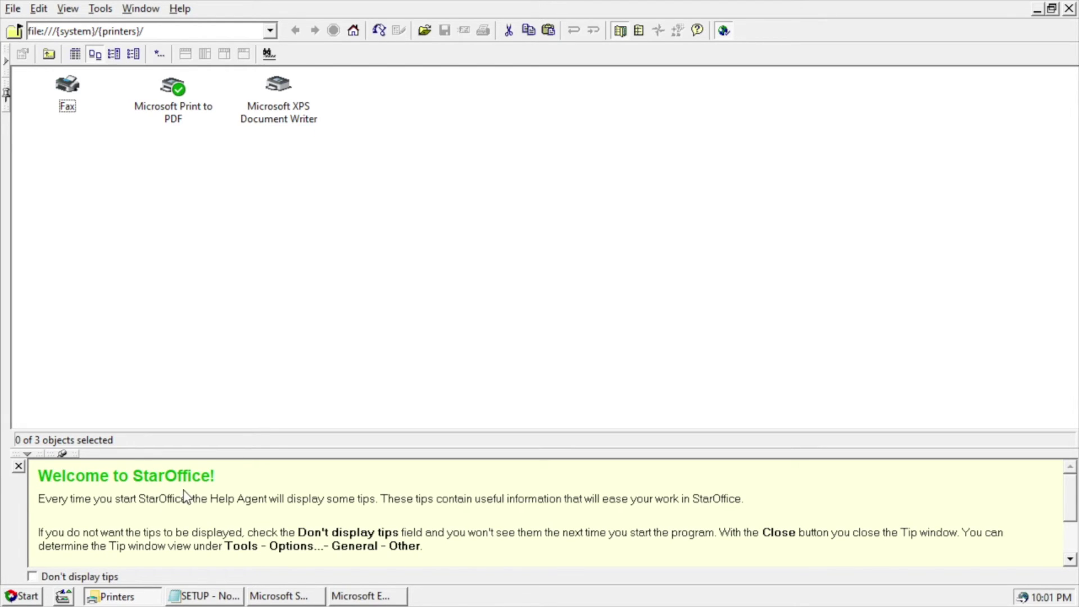
click(66, 597)
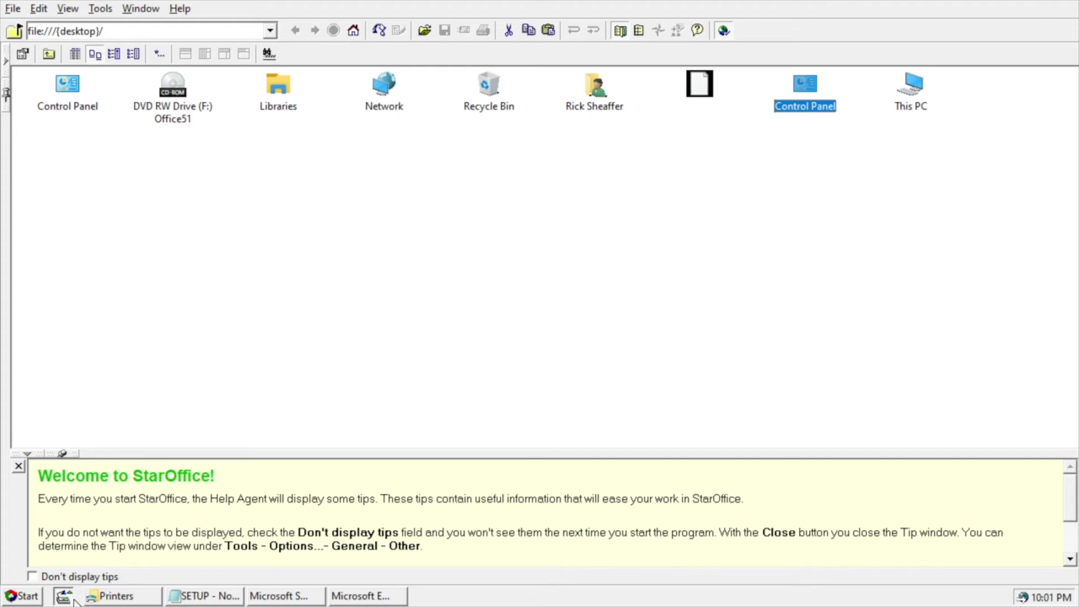
click(115, 597)
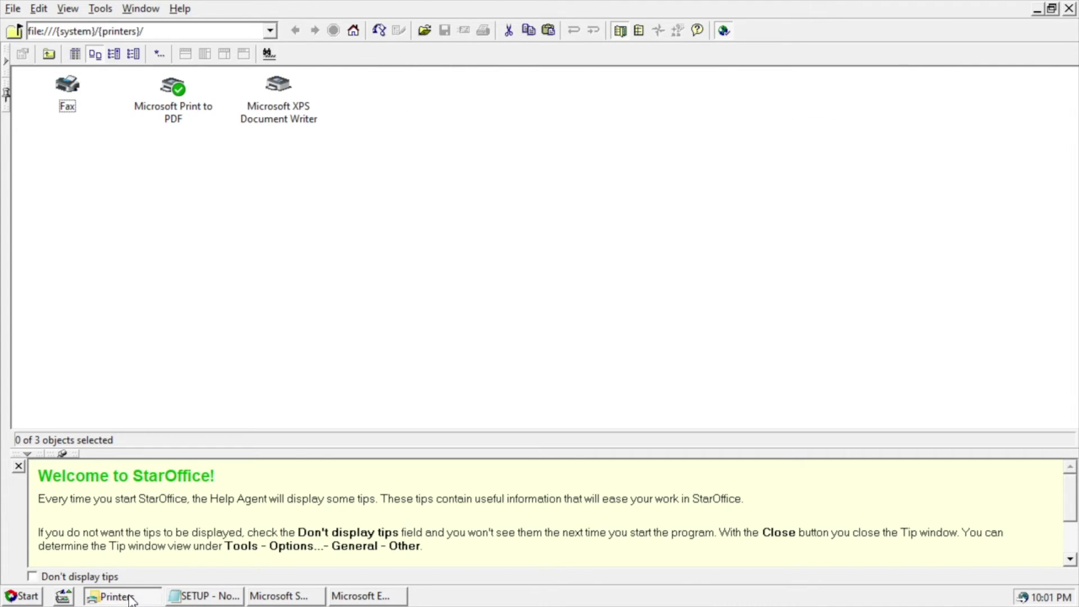
click(1070, 8)
click(130, 599)
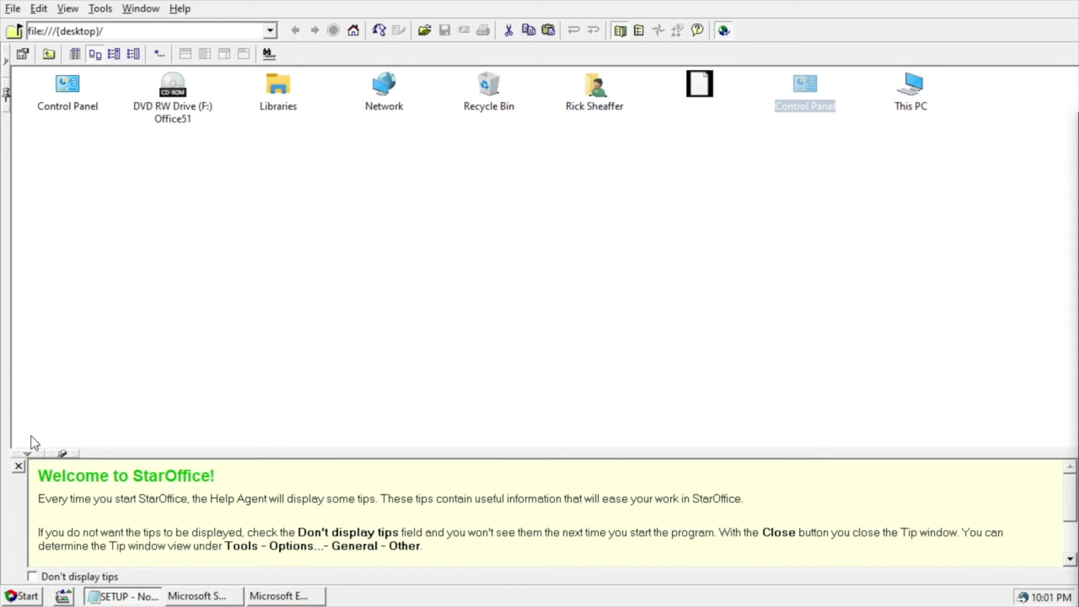
Step: Close the leftover Setup window and Microsoft Store, returning to the StarOffice desktop
right_click(127, 600)
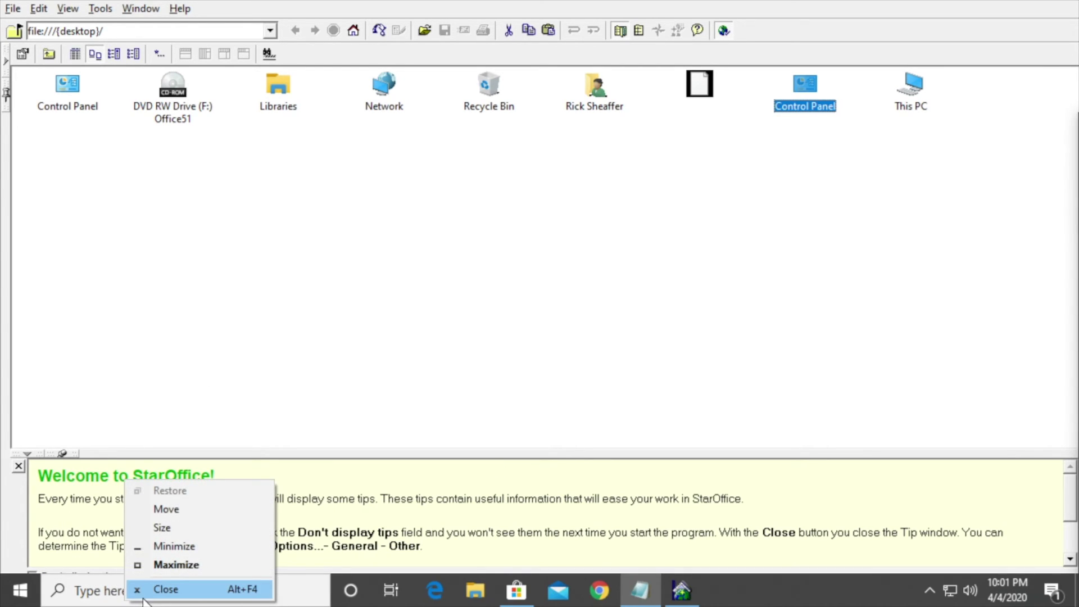
click(149, 590)
click(120, 596)
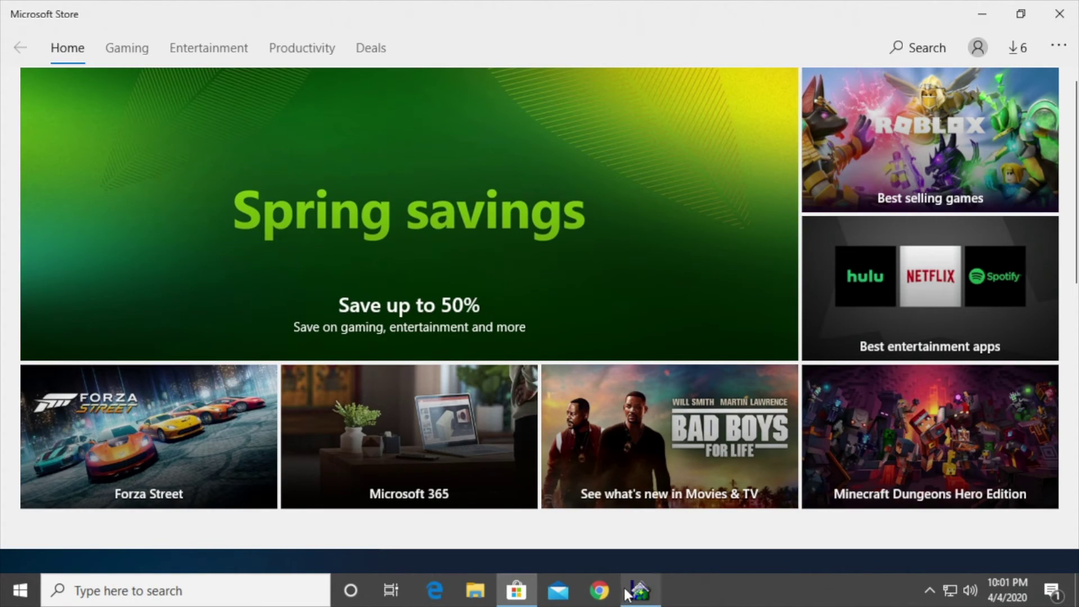
click(629, 593)
click(186, 601)
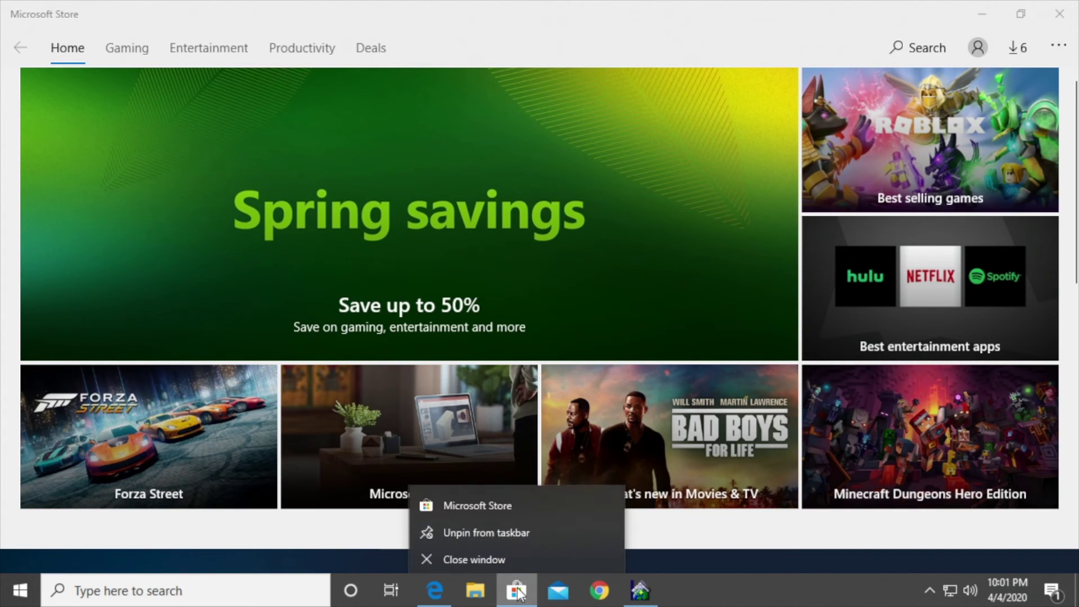
click(503, 554)
click(640, 590)
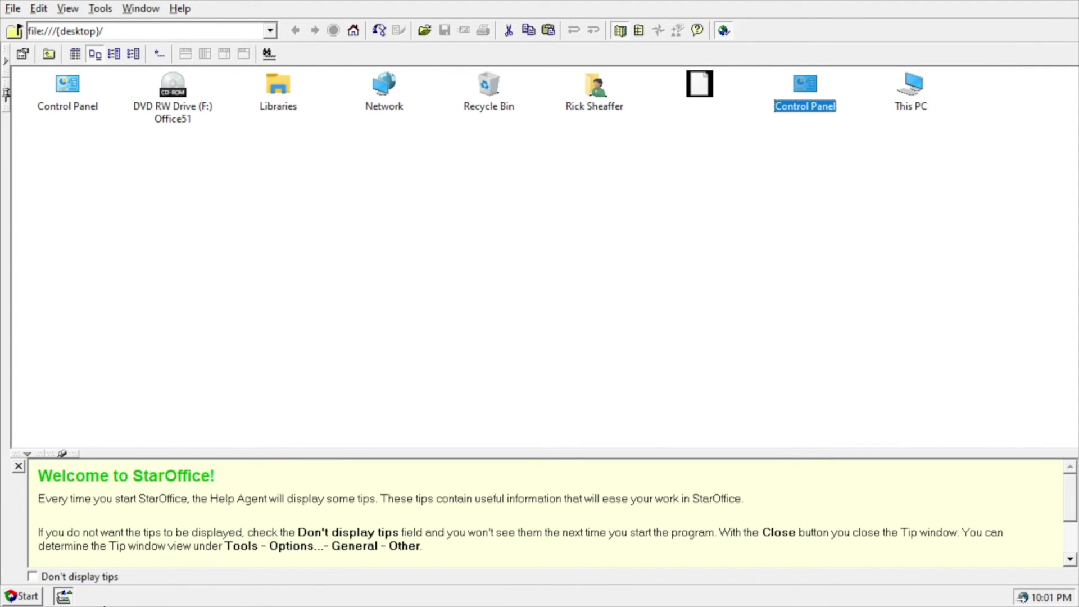
Step: Launch CrystalDiskInfo, confirm the Samsung SSD 850 EVO shows Good 100% health, then quit it
click(22, 595)
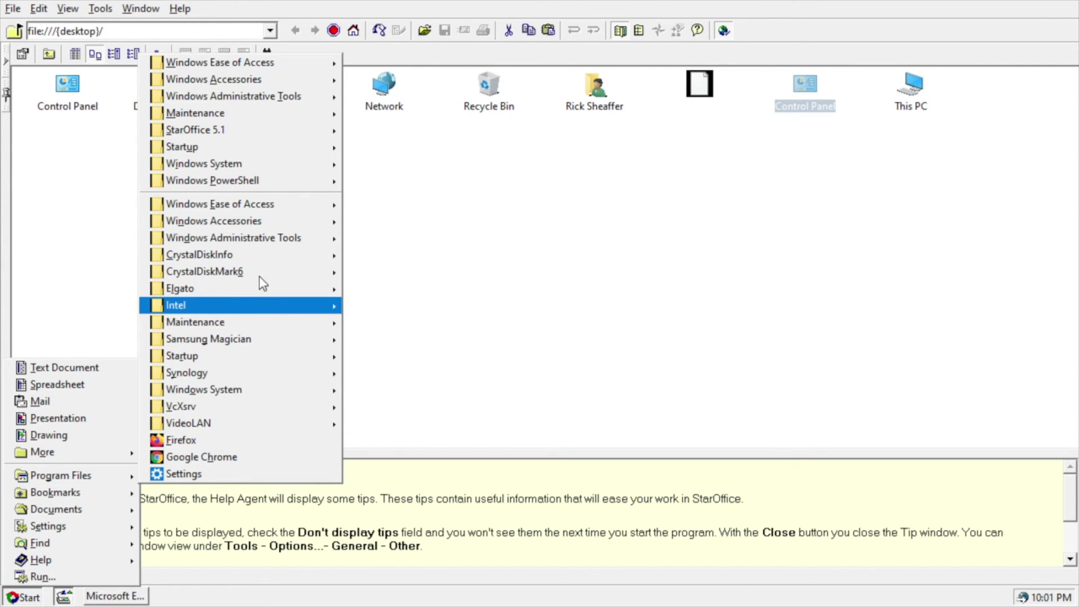
mouse_move(236, 253)
click(414, 257)
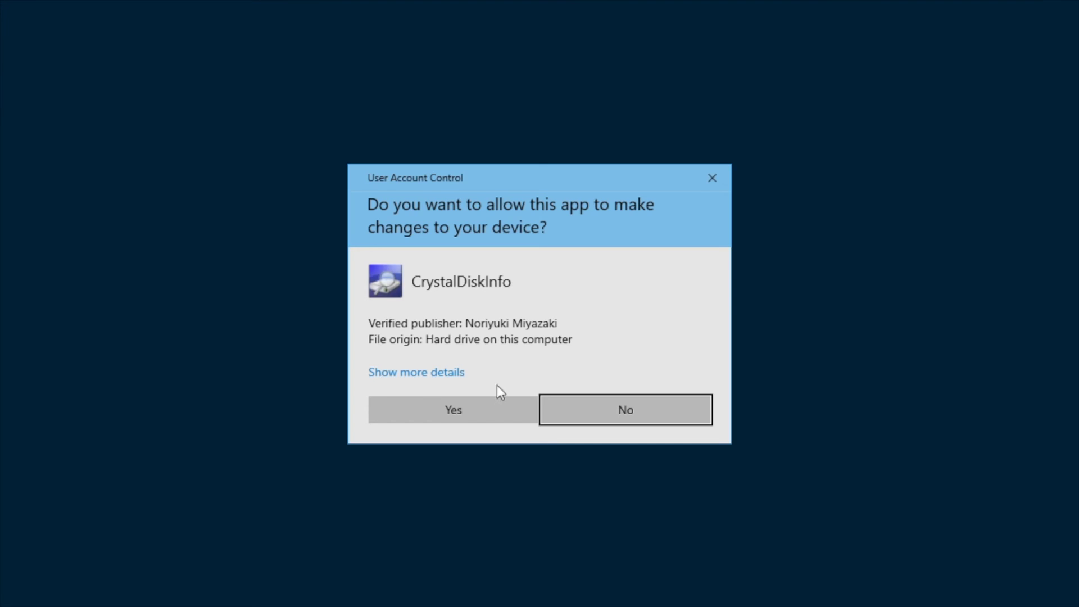
click(494, 399)
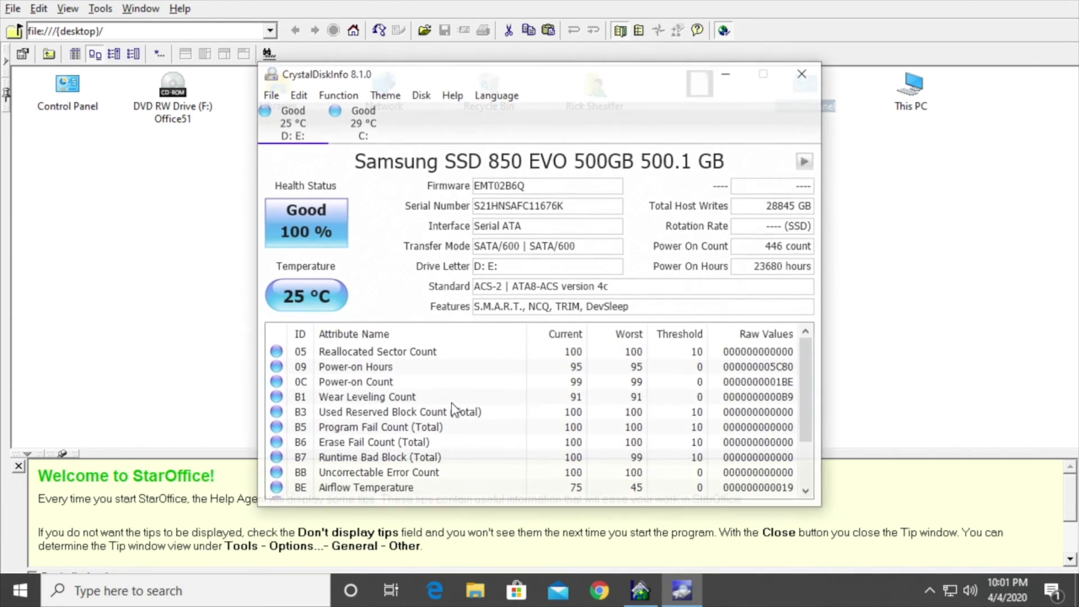
click(212, 246)
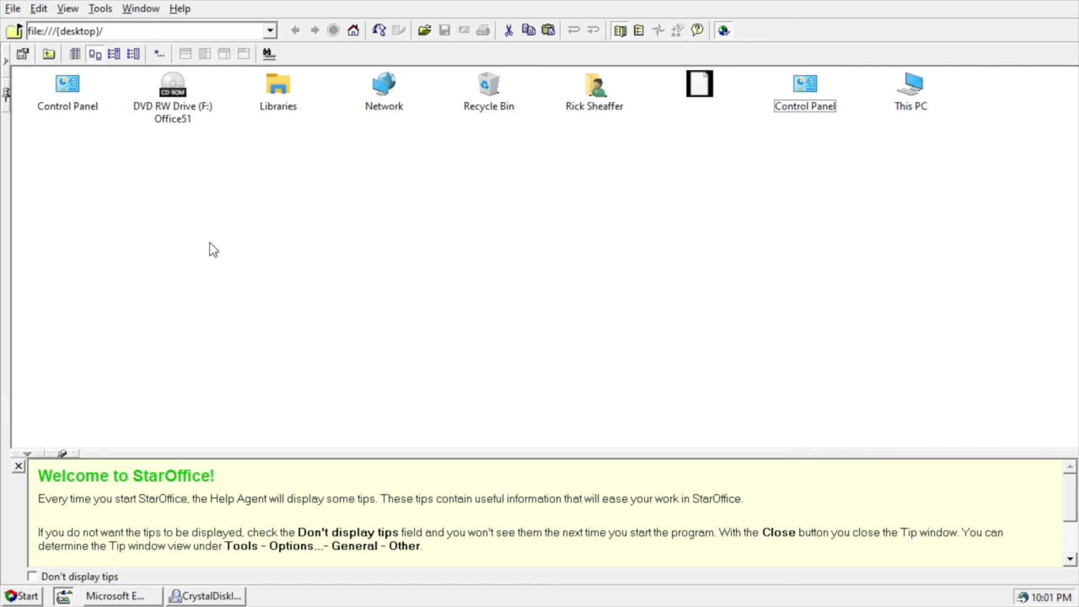
click(187, 599)
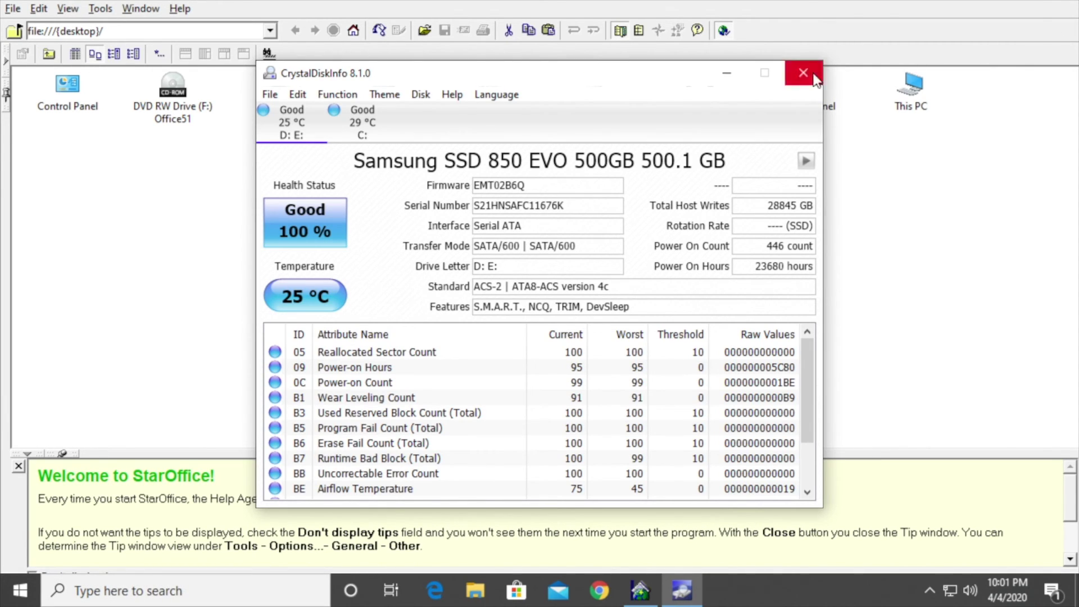
click(815, 79)
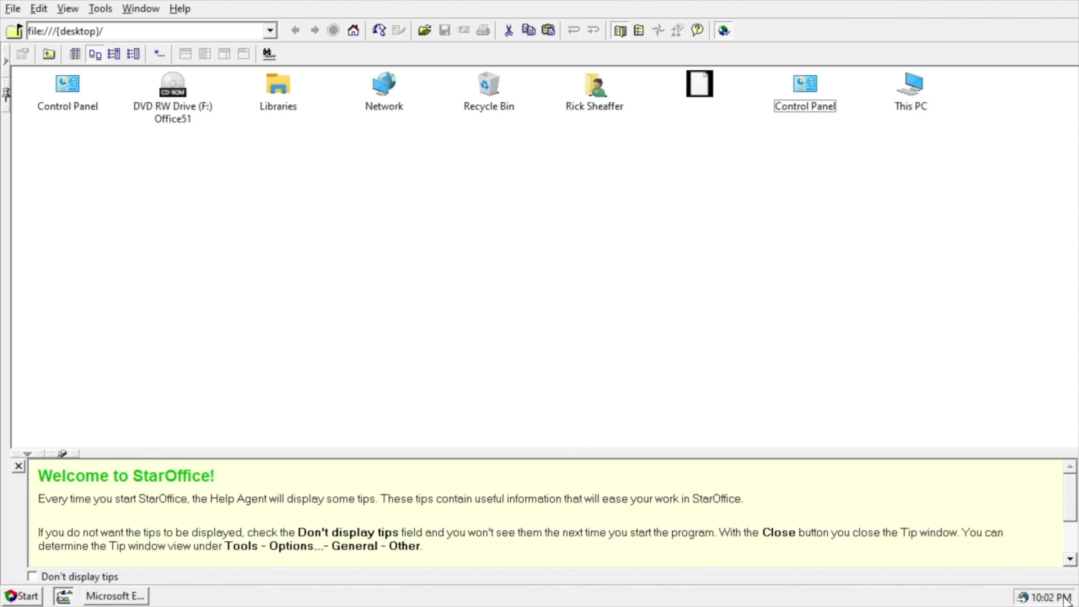
Step: Open the Events schedule for Saturday, April 4, 2020, mark 9:00, and widen the calendar pane
double_click(1042, 599)
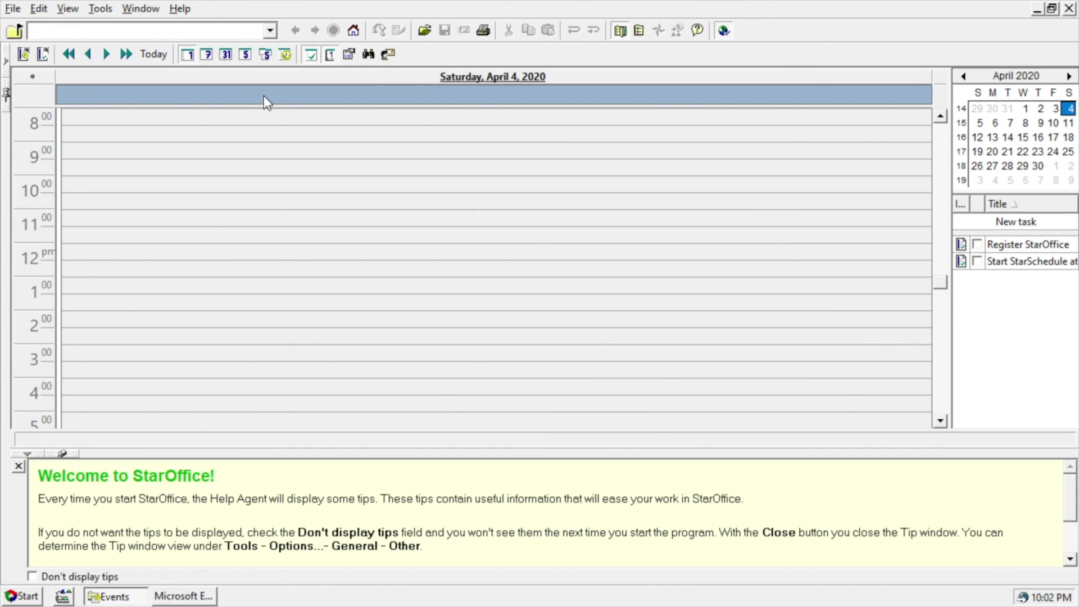
click(350, 153)
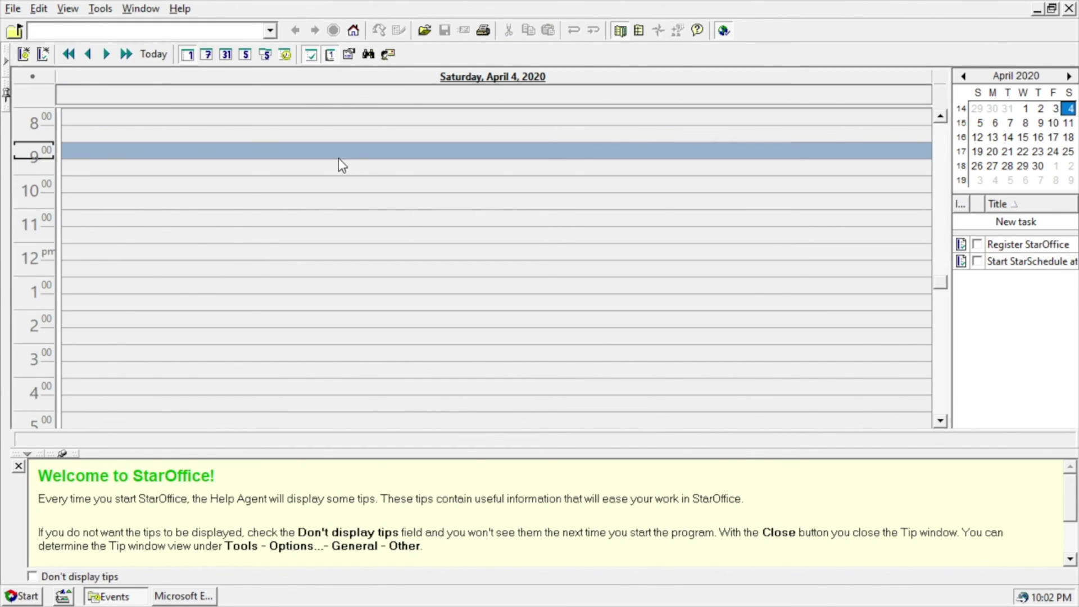
drag(946, 134, 872, 189)
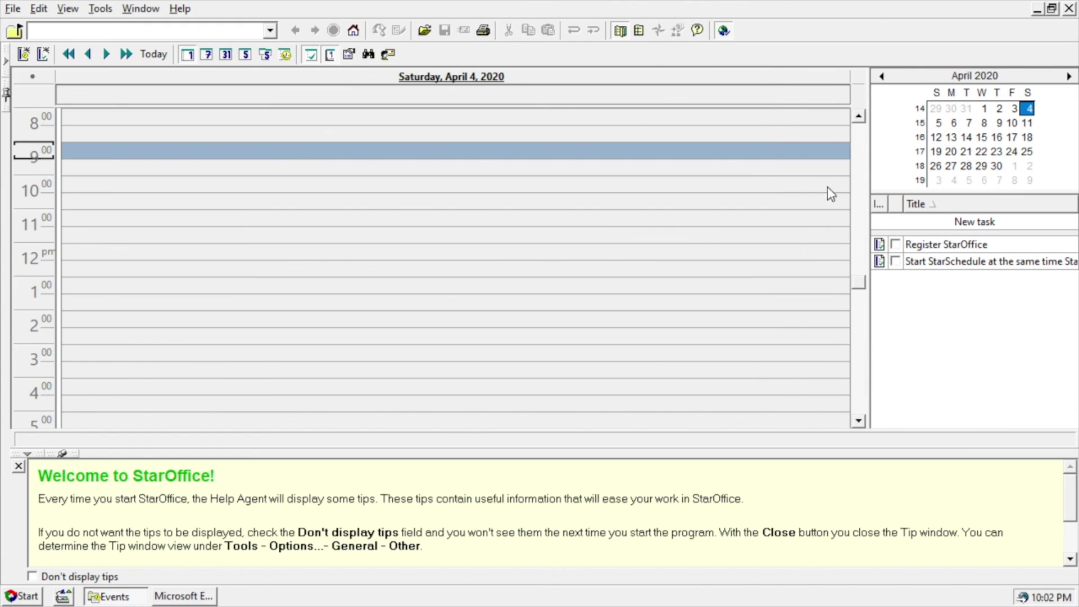
Step: Close the Saturday Events schedule, then open and dismiss the StarOffice Start menu
click(1069, 9)
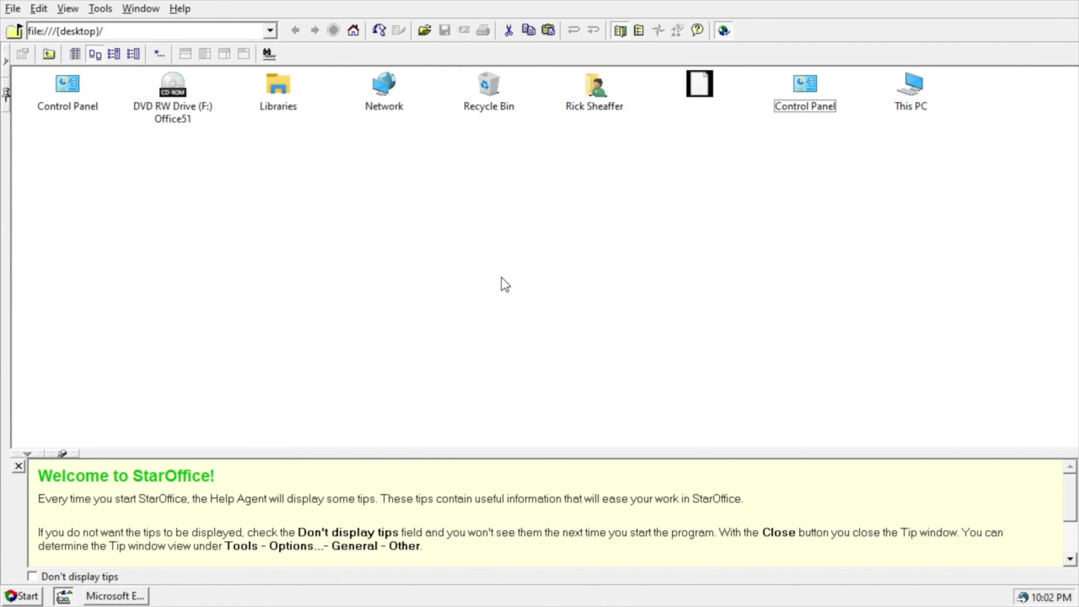
click(20, 596)
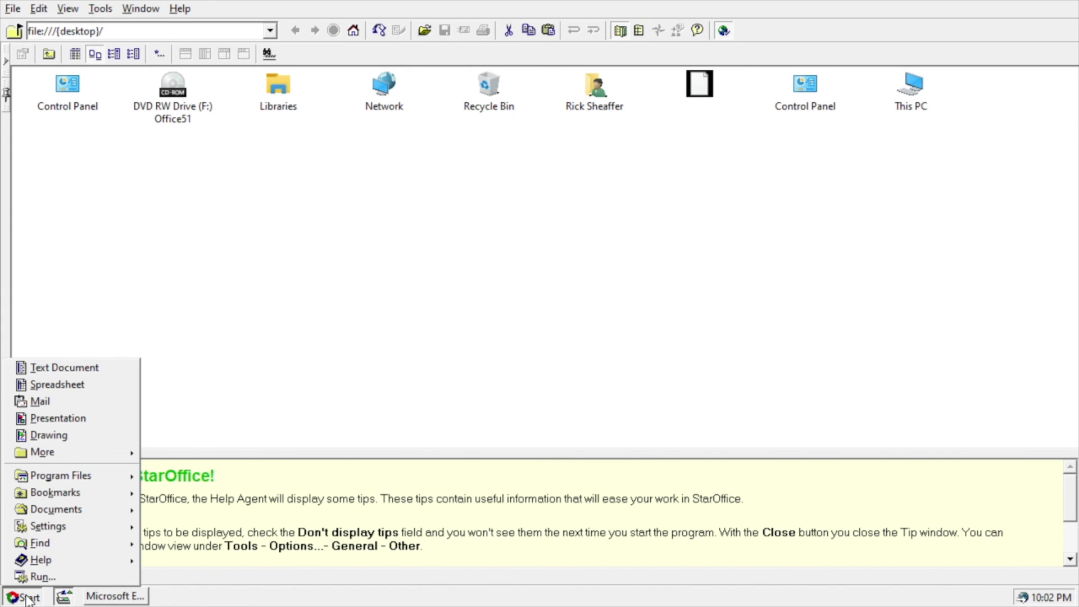
click(40, 230)
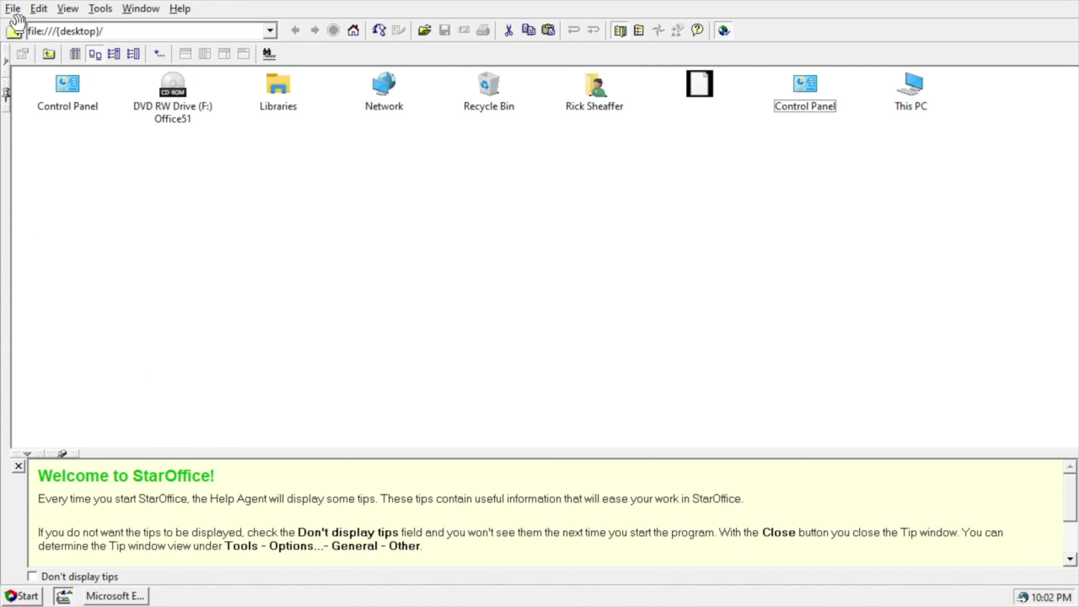